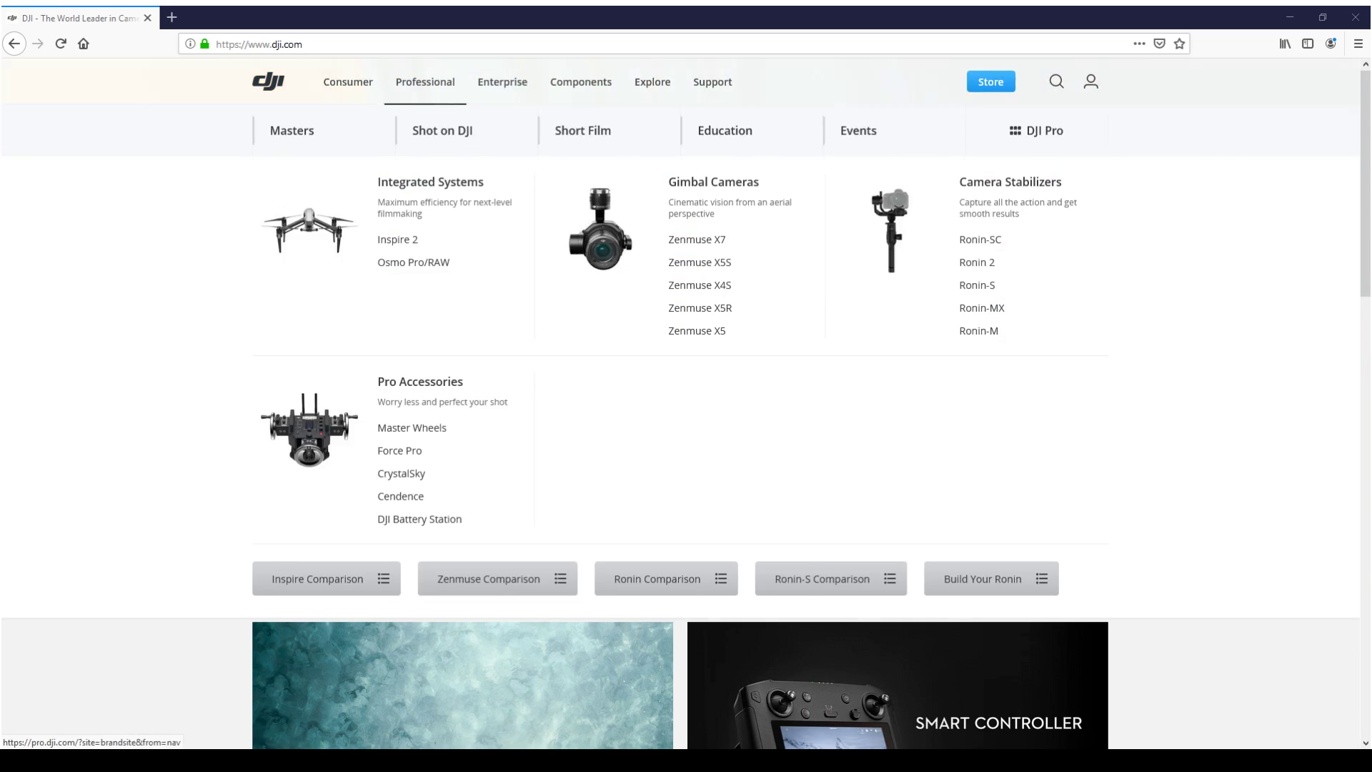
# Go to the DJI Digital FPV System downloads and open the DJI Assistant 2 (DJI FPV series) 2.0.0 release notes.
pyautogui.moveTo(348, 81)
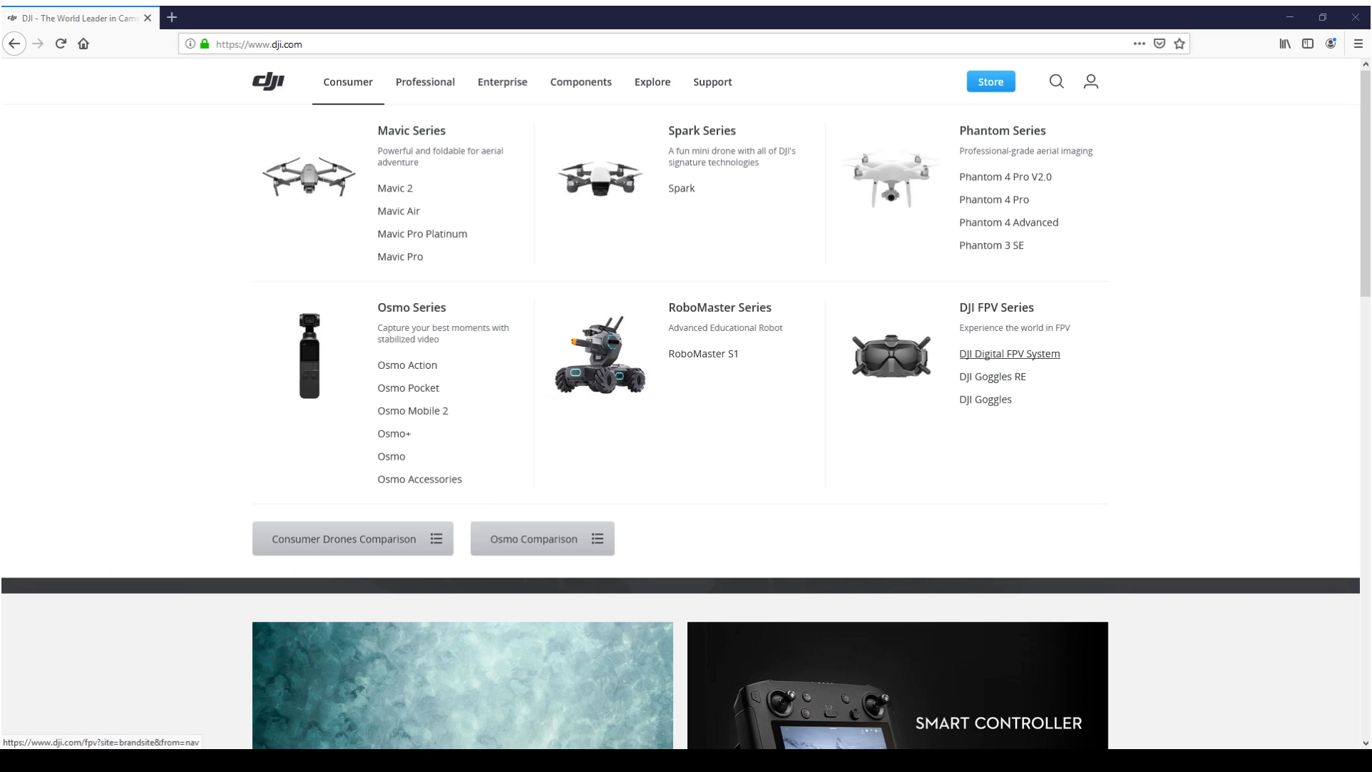
pyautogui.click(1009, 353)
pyautogui.scroll(-8, 686, 400)
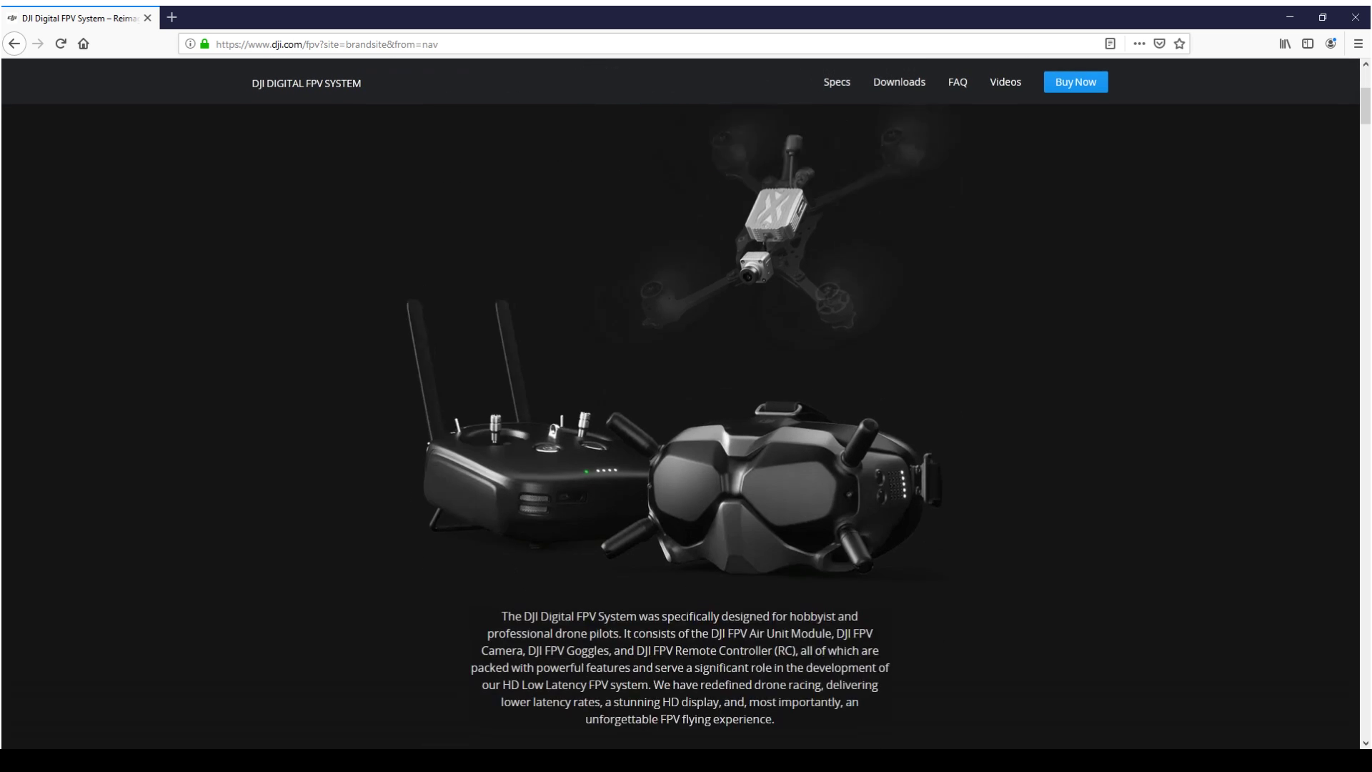
pyautogui.scroll(10, 686, 400)
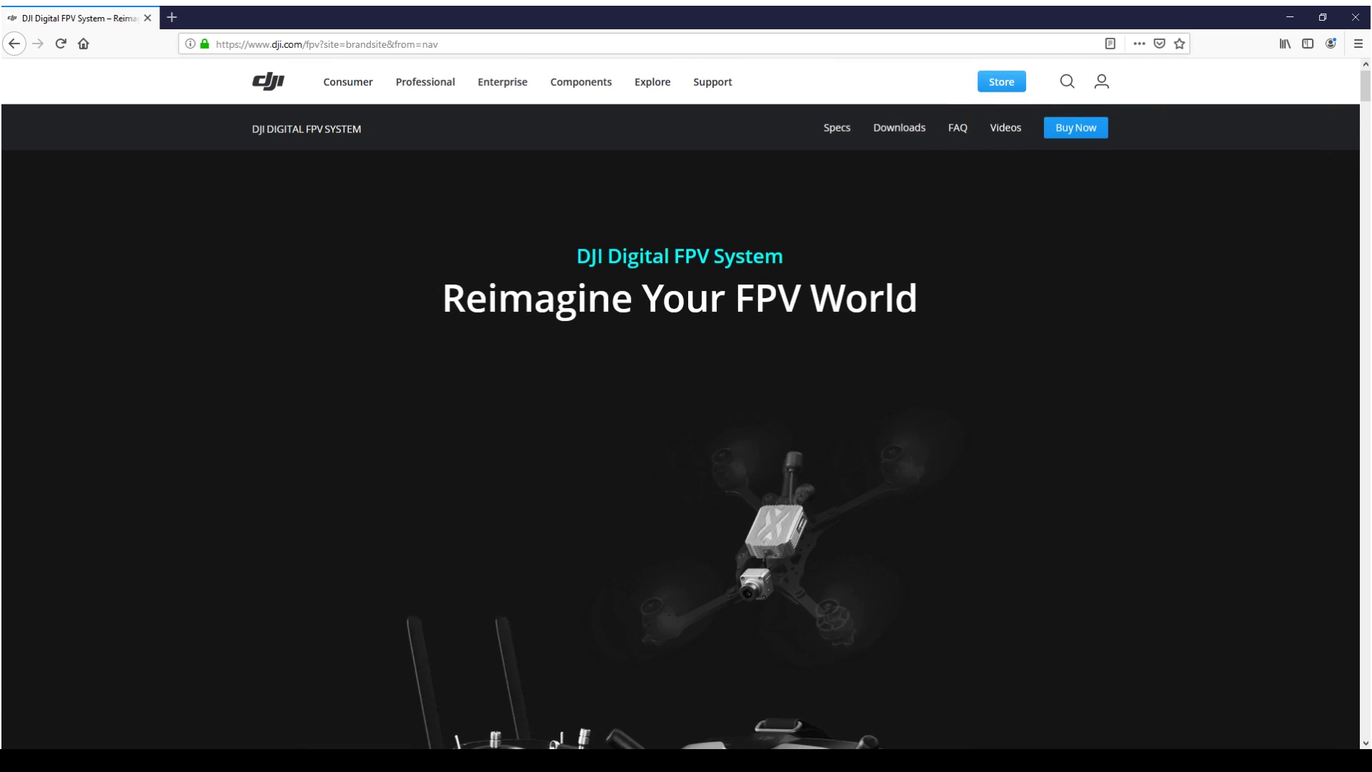
pyautogui.click(899, 127)
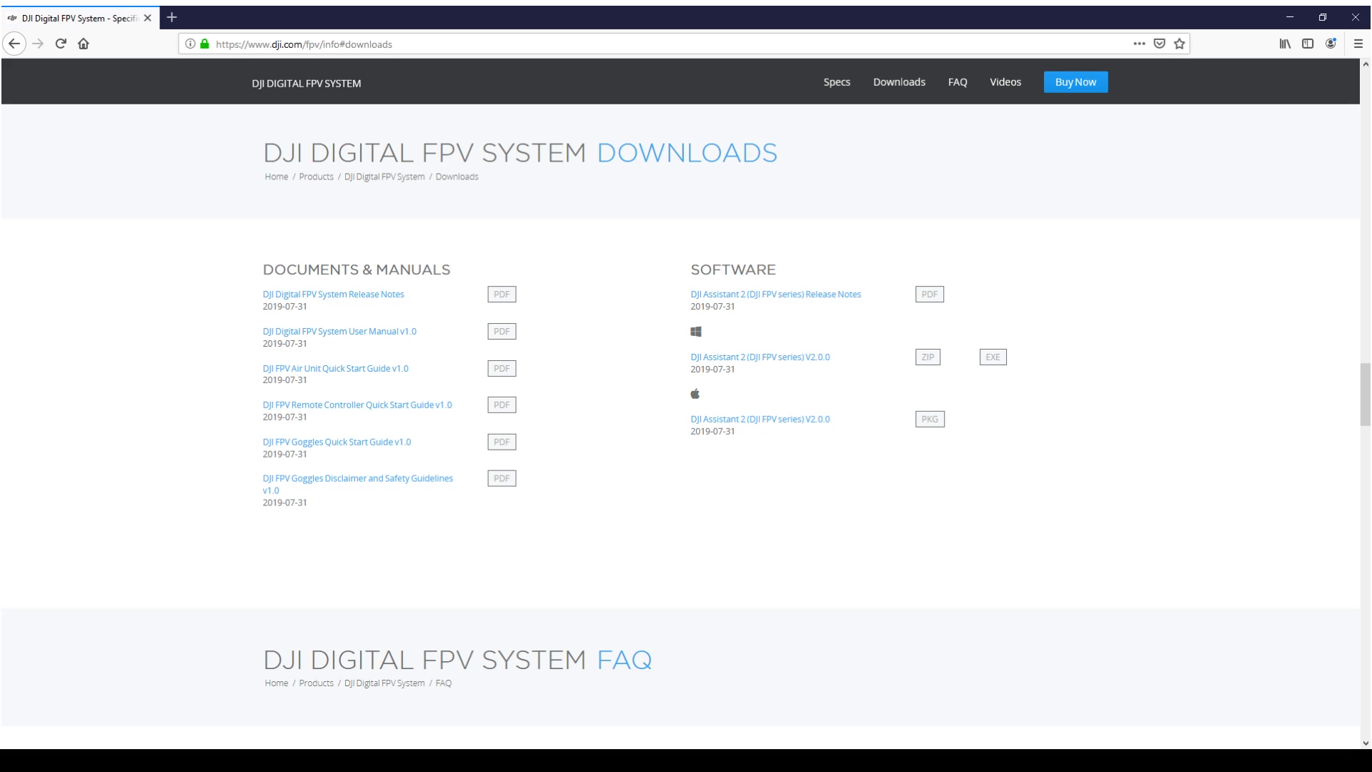
pyautogui.click(775, 294)
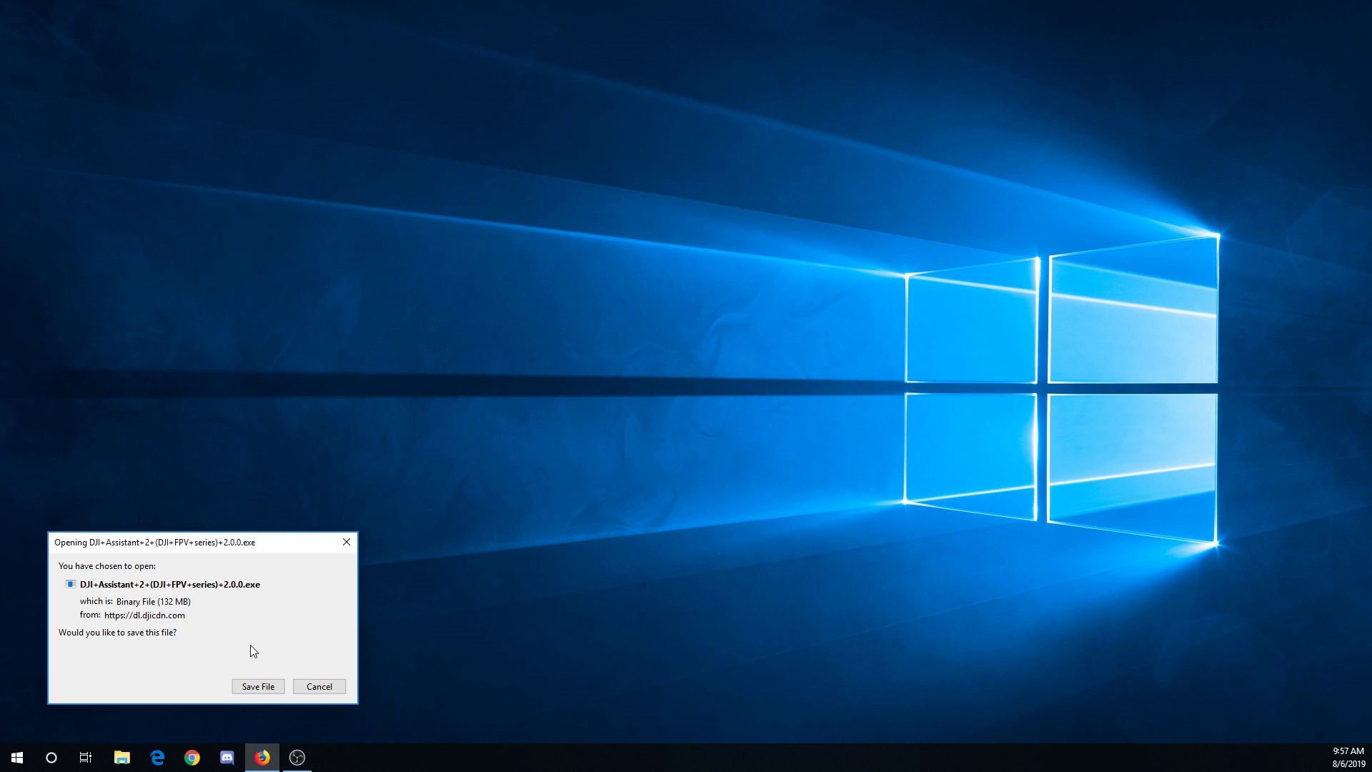
# Save the 2.0.0 .exe installer, accept the license and install with default folders and desktop shortcut.
pyautogui.click(261, 687)
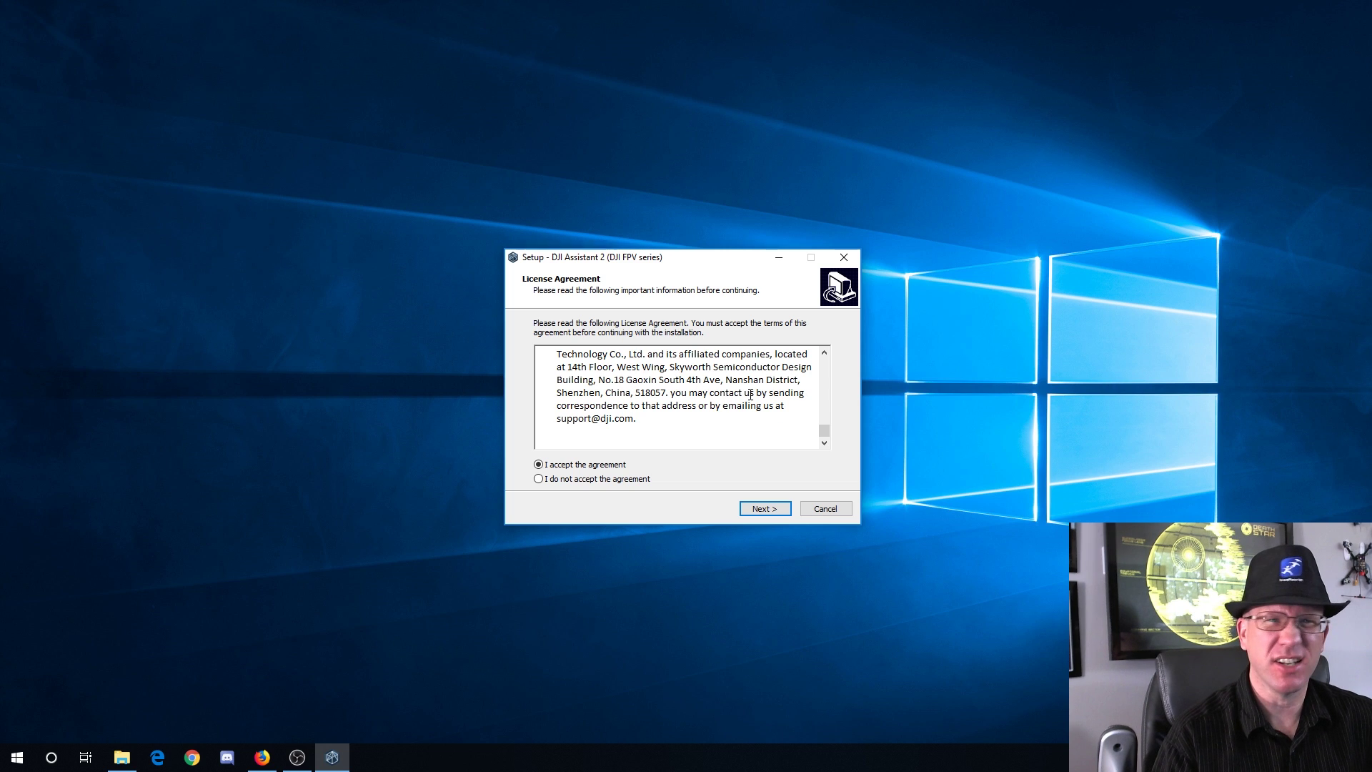
pyautogui.click(751, 508)
pyautogui.click(750, 508)
pyautogui.click(743, 440)
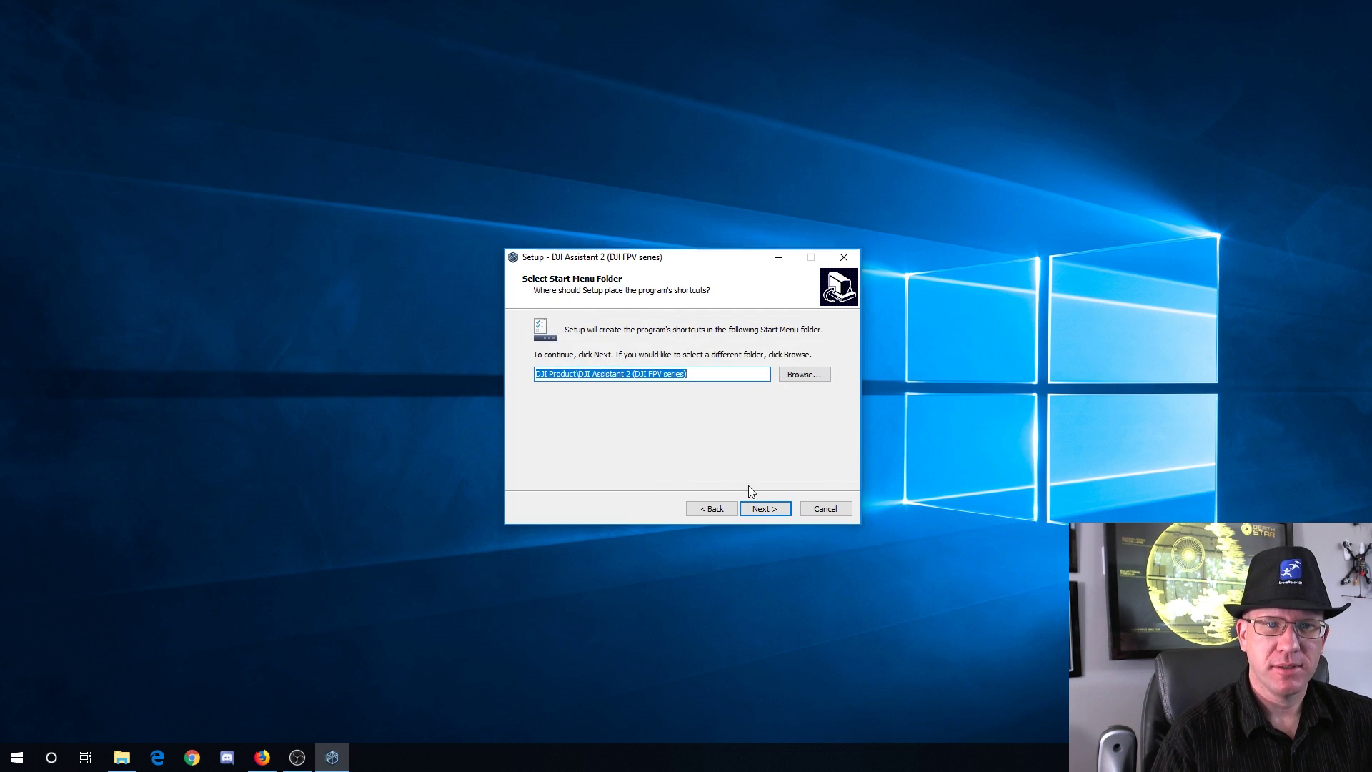
pyautogui.click(763, 508)
pyautogui.click(765, 510)
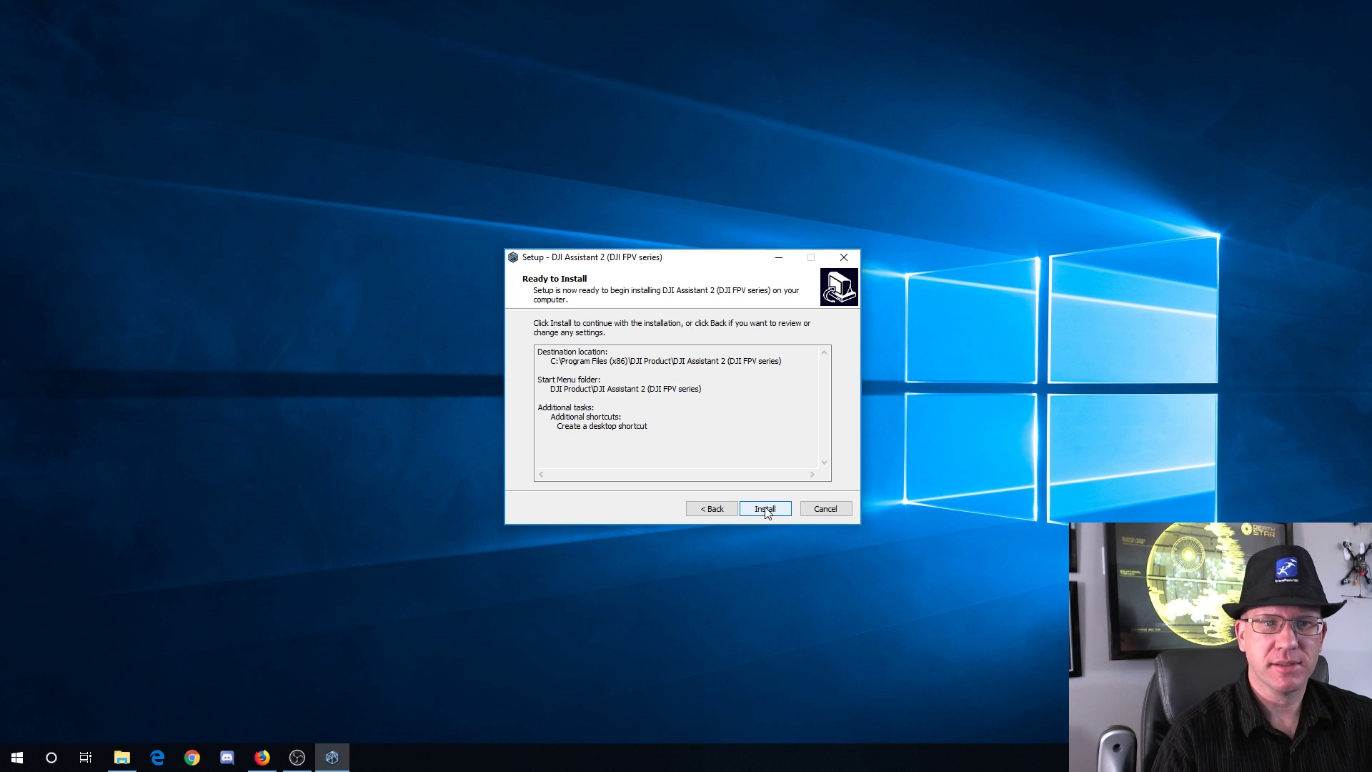
pyautogui.click(764, 509)
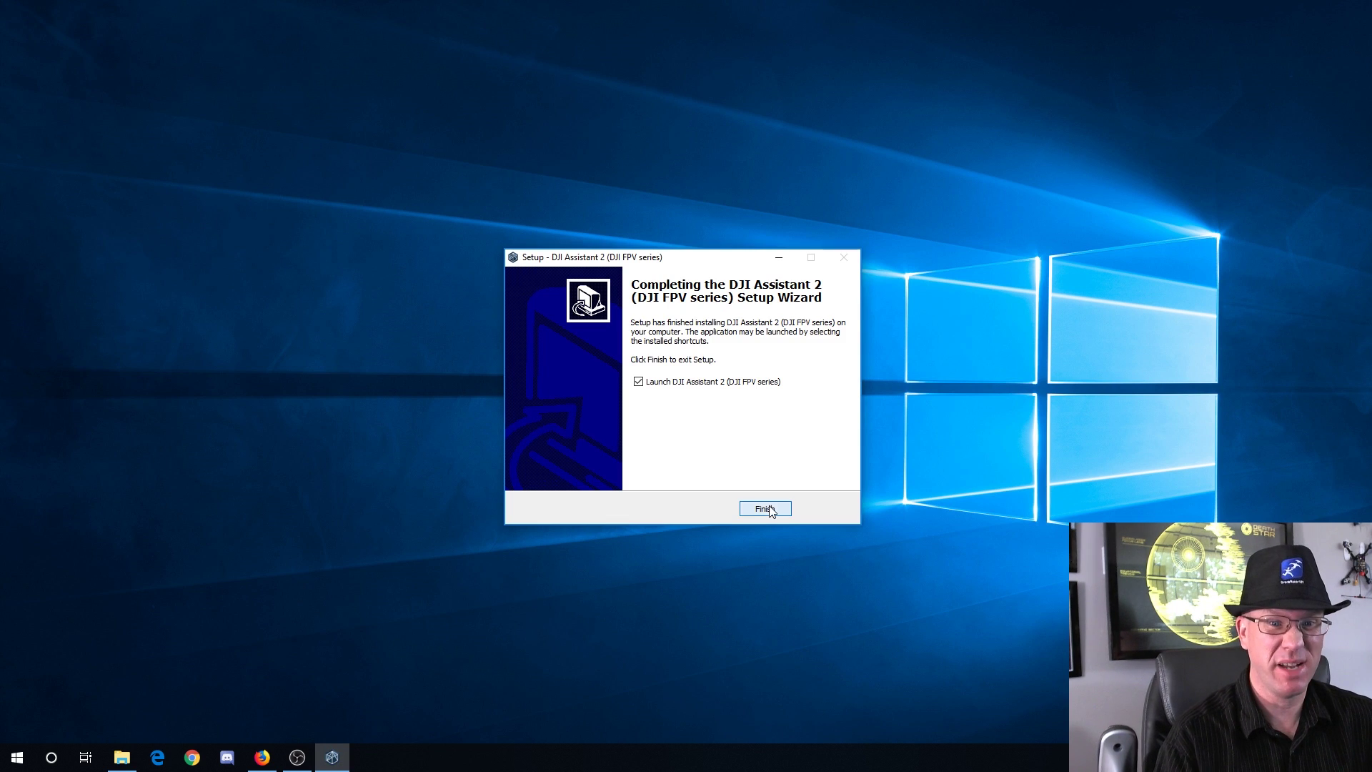
# Launch DJI Assistant 2, allow it through the firewall, and agree to the terms of use and privacy policy.
pyautogui.click(766, 509)
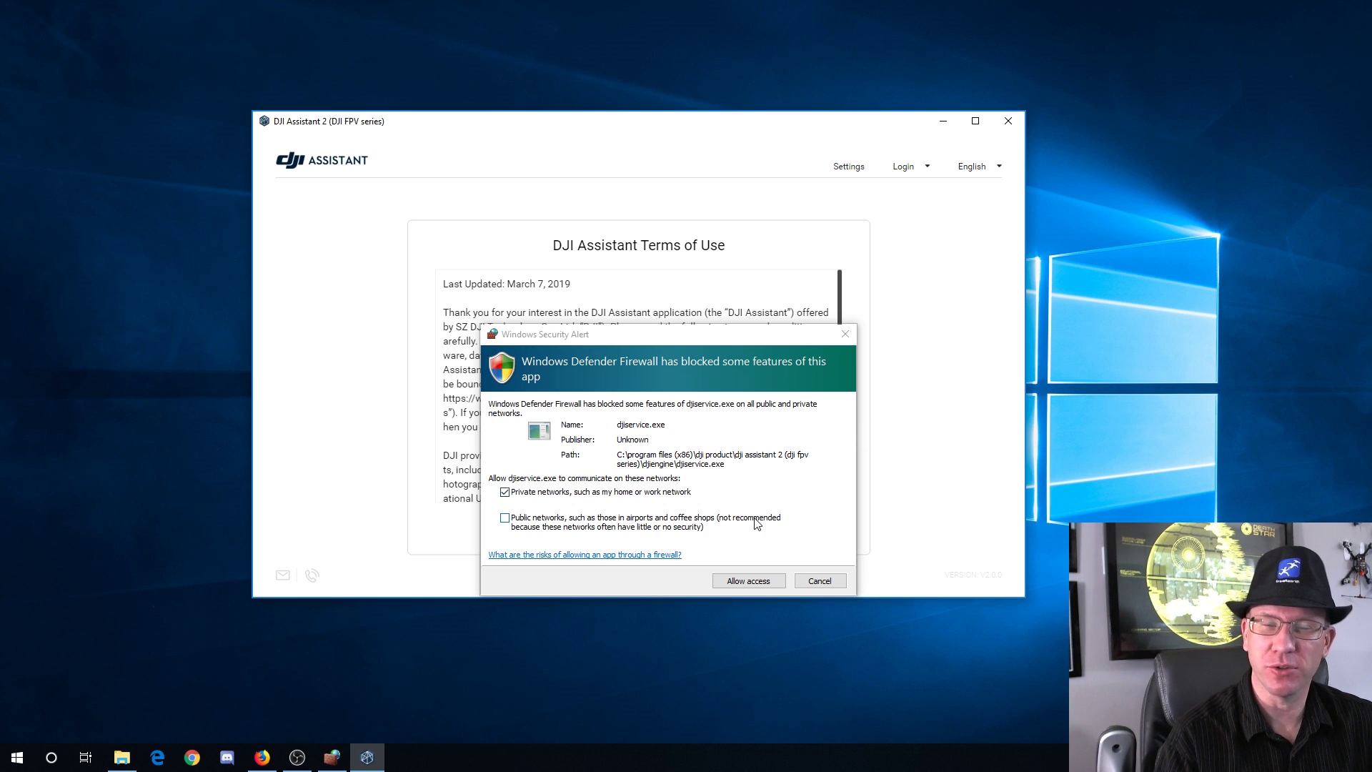
pyautogui.click(763, 583)
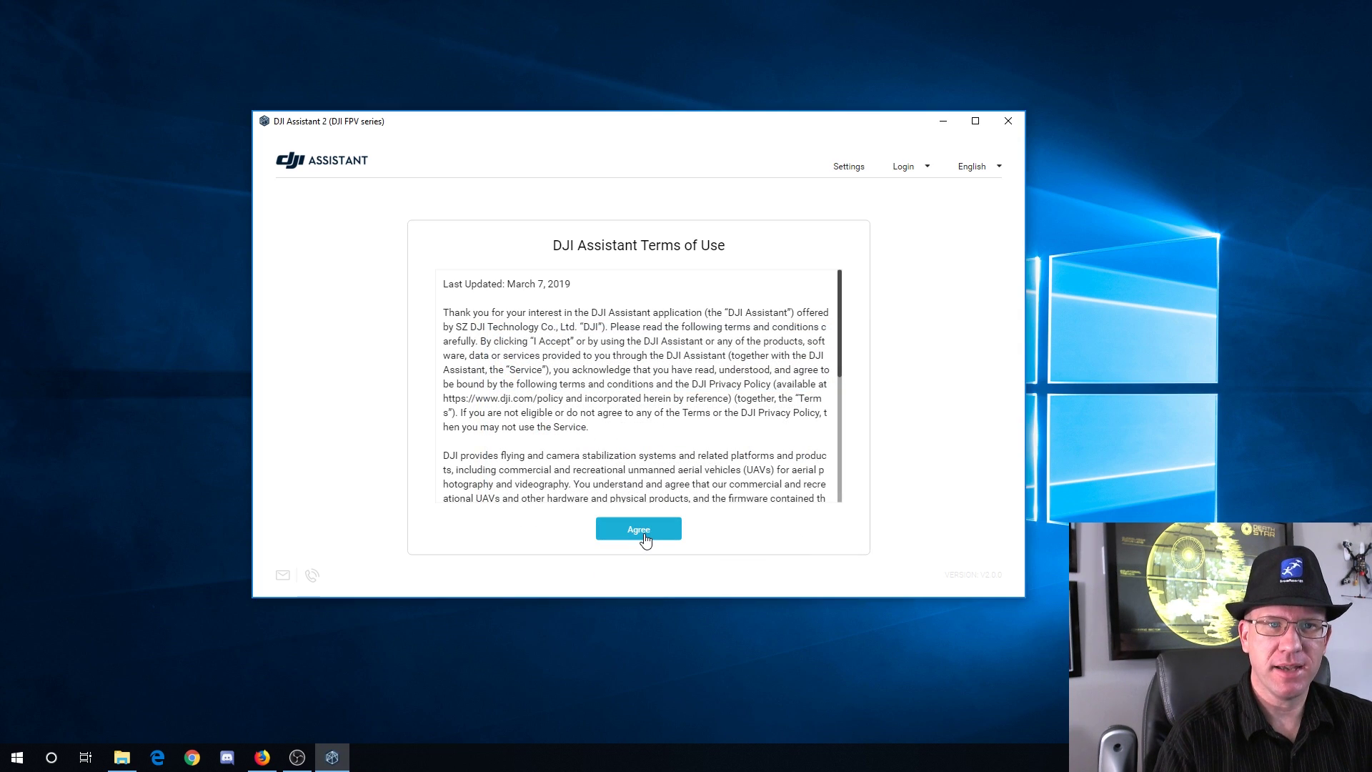
pyautogui.click(643, 537)
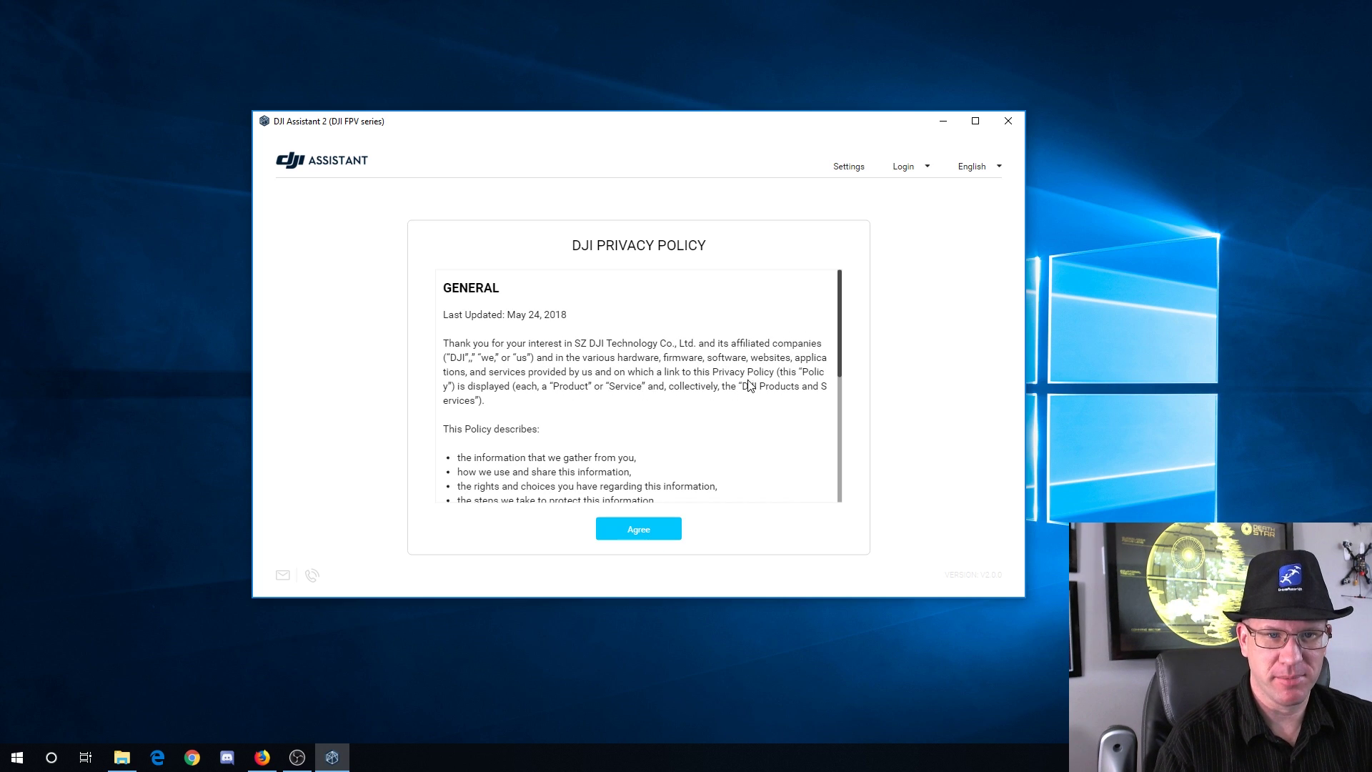
pyautogui.scroll(-2, 750, 386)
pyautogui.scroll(-8, 750, 385)
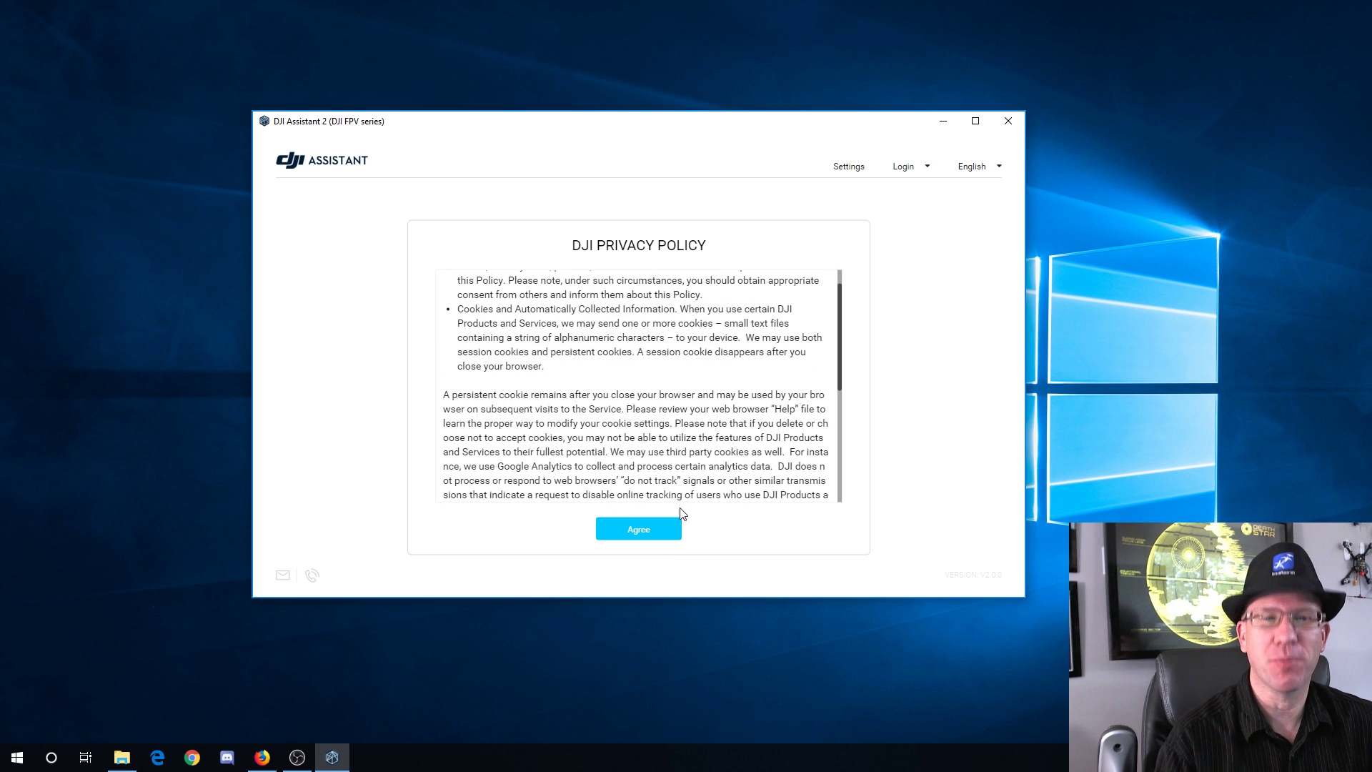
pyautogui.click(649, 535)
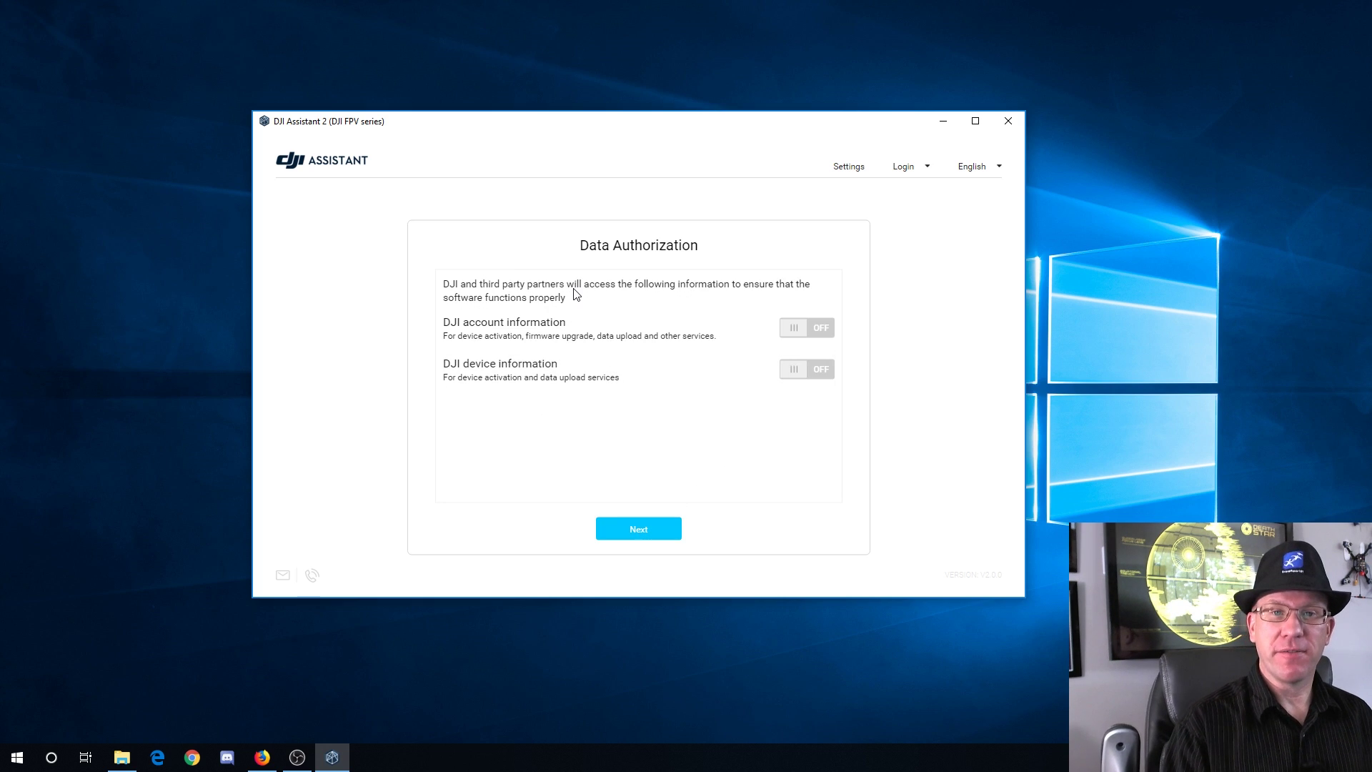
# Authorize DJI account and device information access and join the Product Improvement Program.
pyautogui.click(807, 327)
pyautogui.click(808, 371)
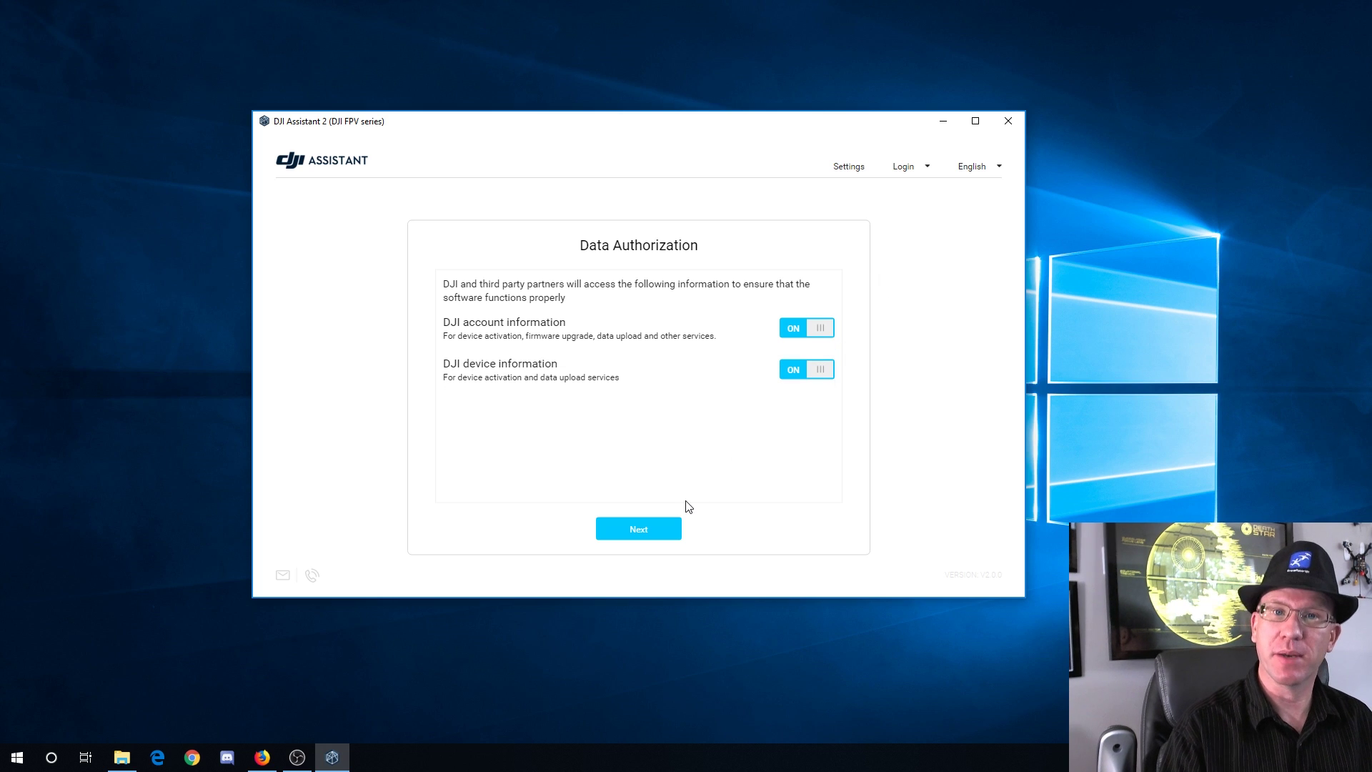
pyautogui.click(638, 528)
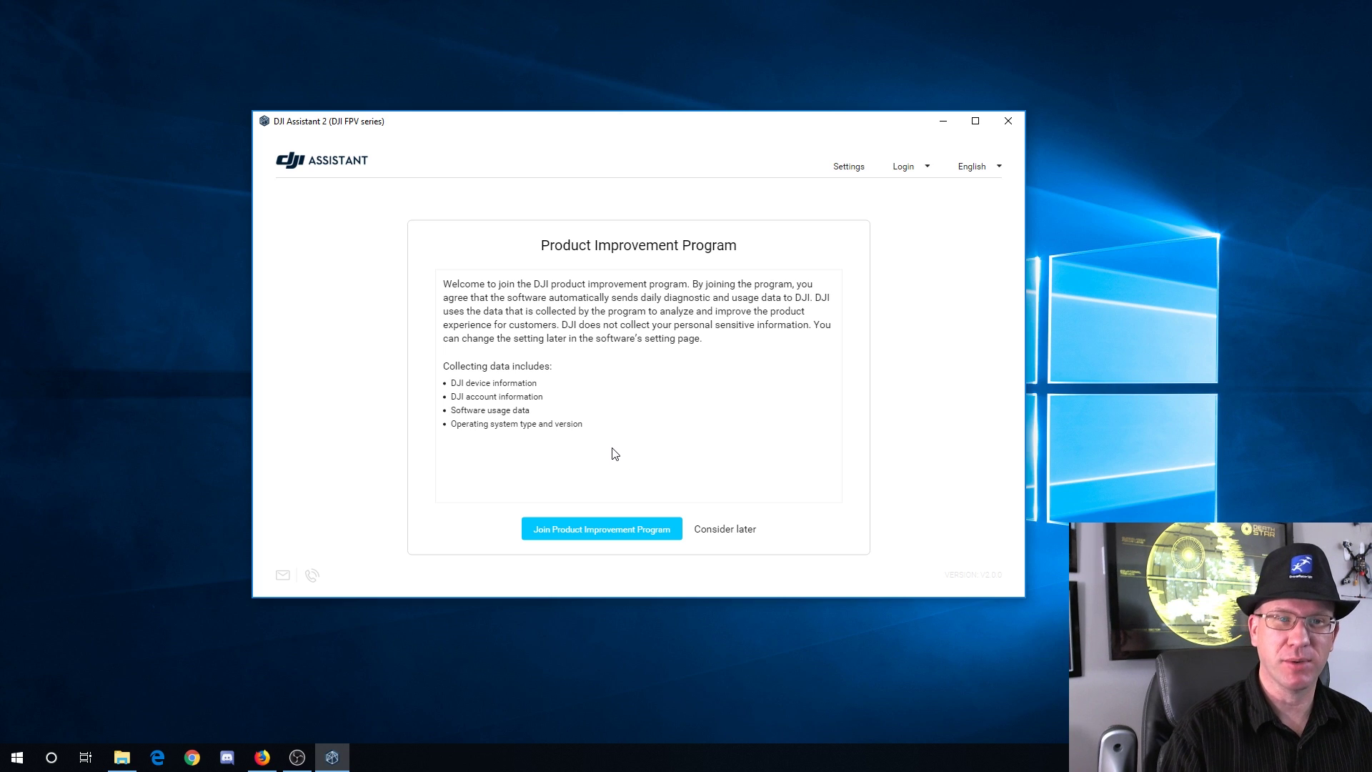
pyautogui.click(602, 532)
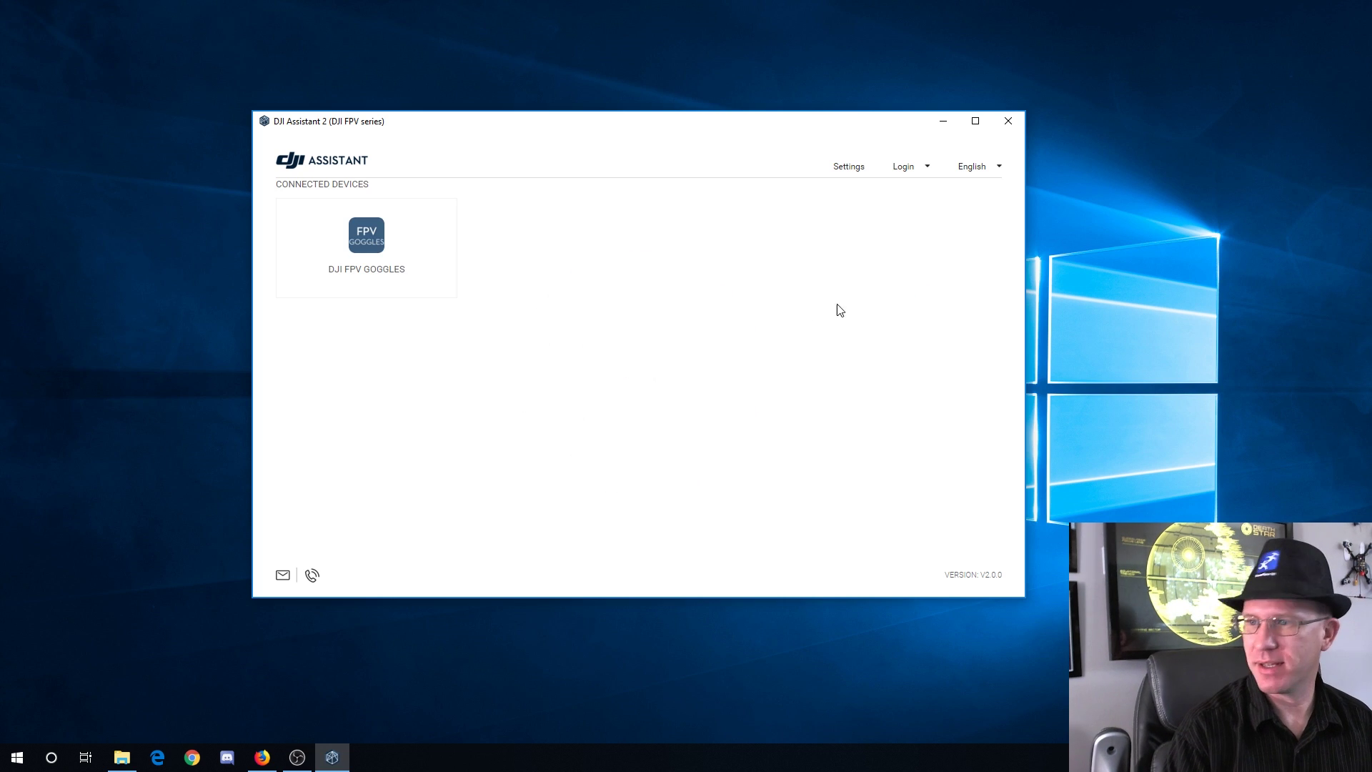
# Open the DJI FPV Goggles, start activation, and log in and confirm the DJI account.
pyautogui.click(383, 246)
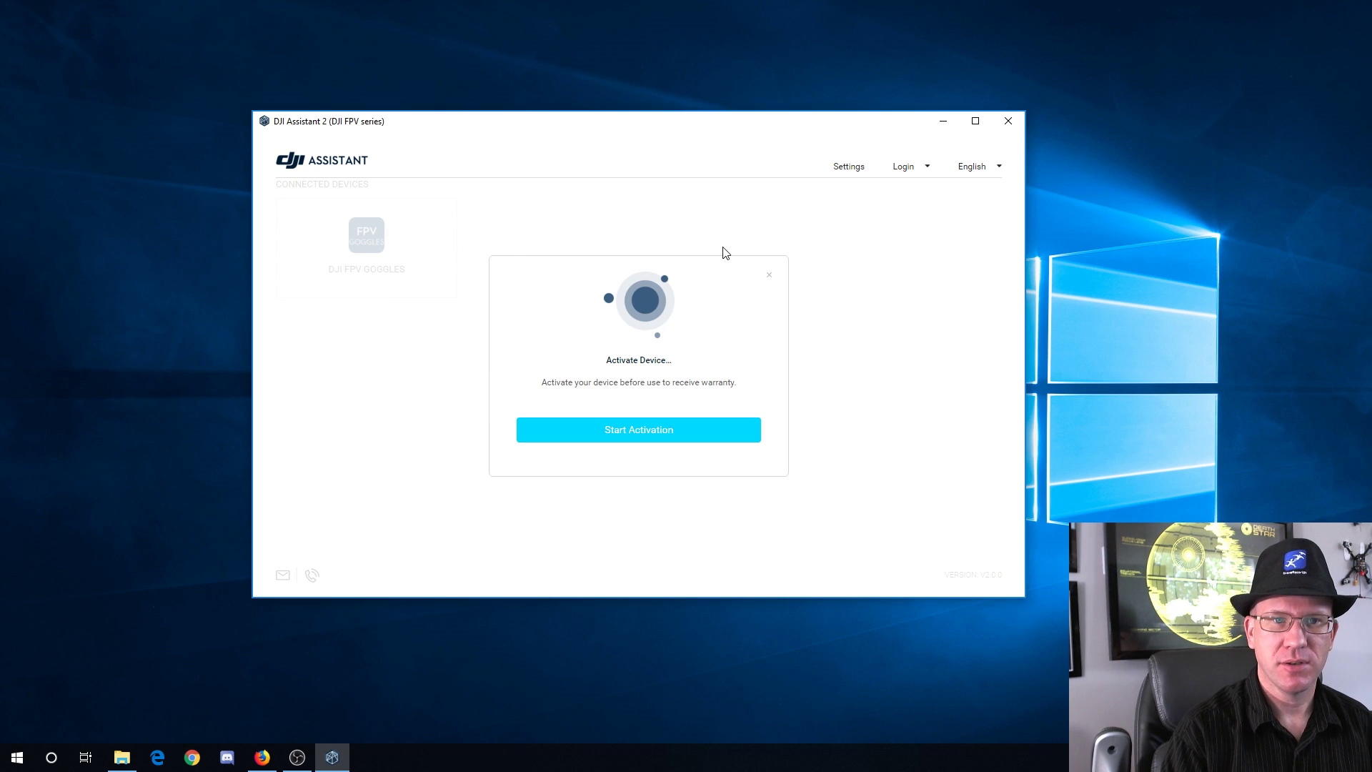
pyautogui.click(667, 433)
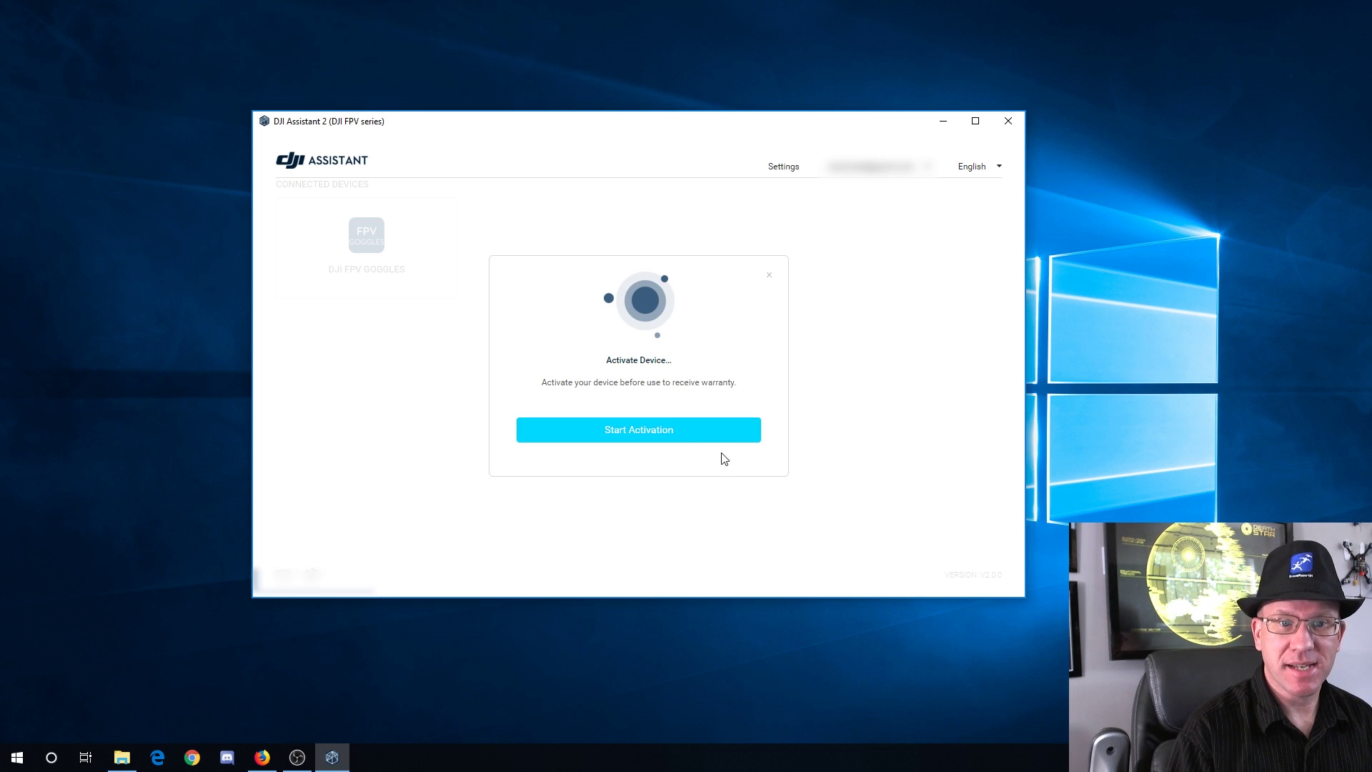
pyautogui.click(663, 432)
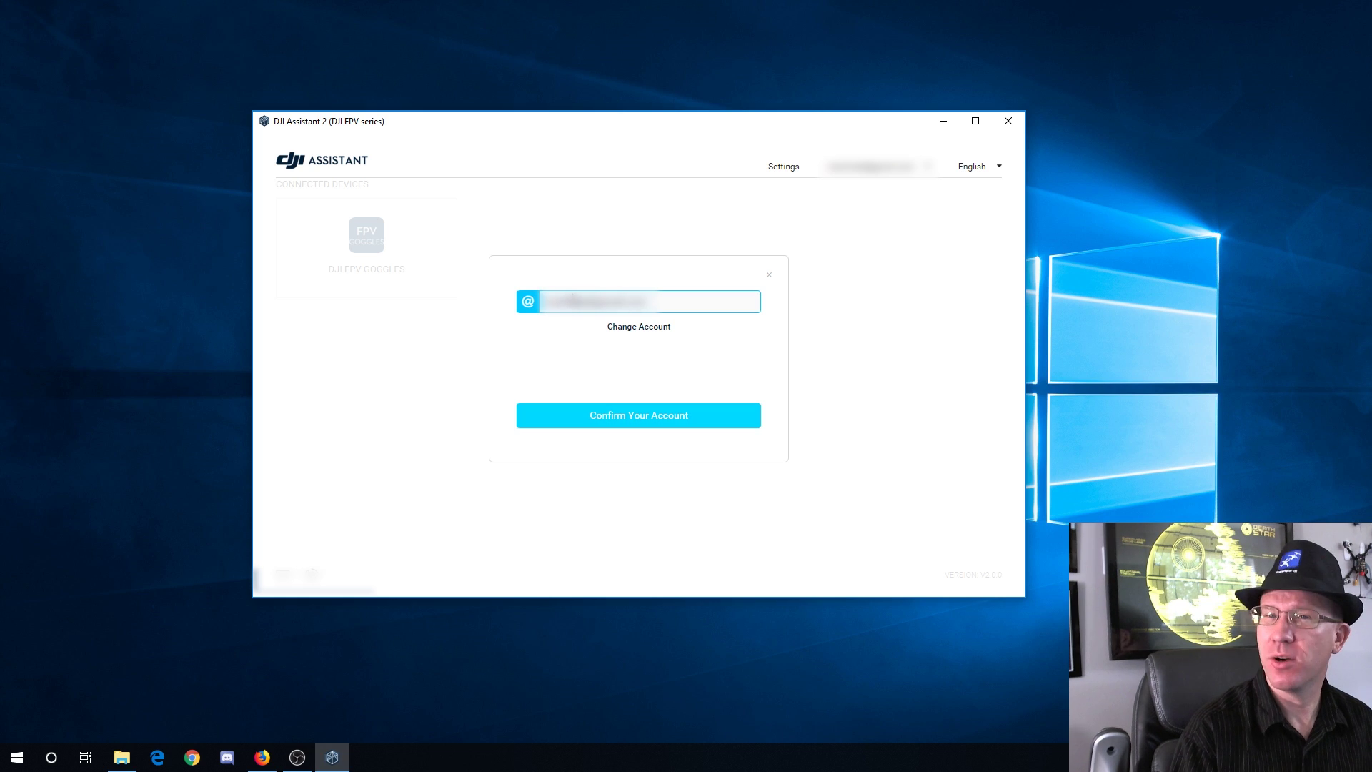
pyautogui.click(654, 415)
# Accept the products terms of use and disclaimer, activate the goggles, and dismiss the success message.
pyautogui.click(521, 461)
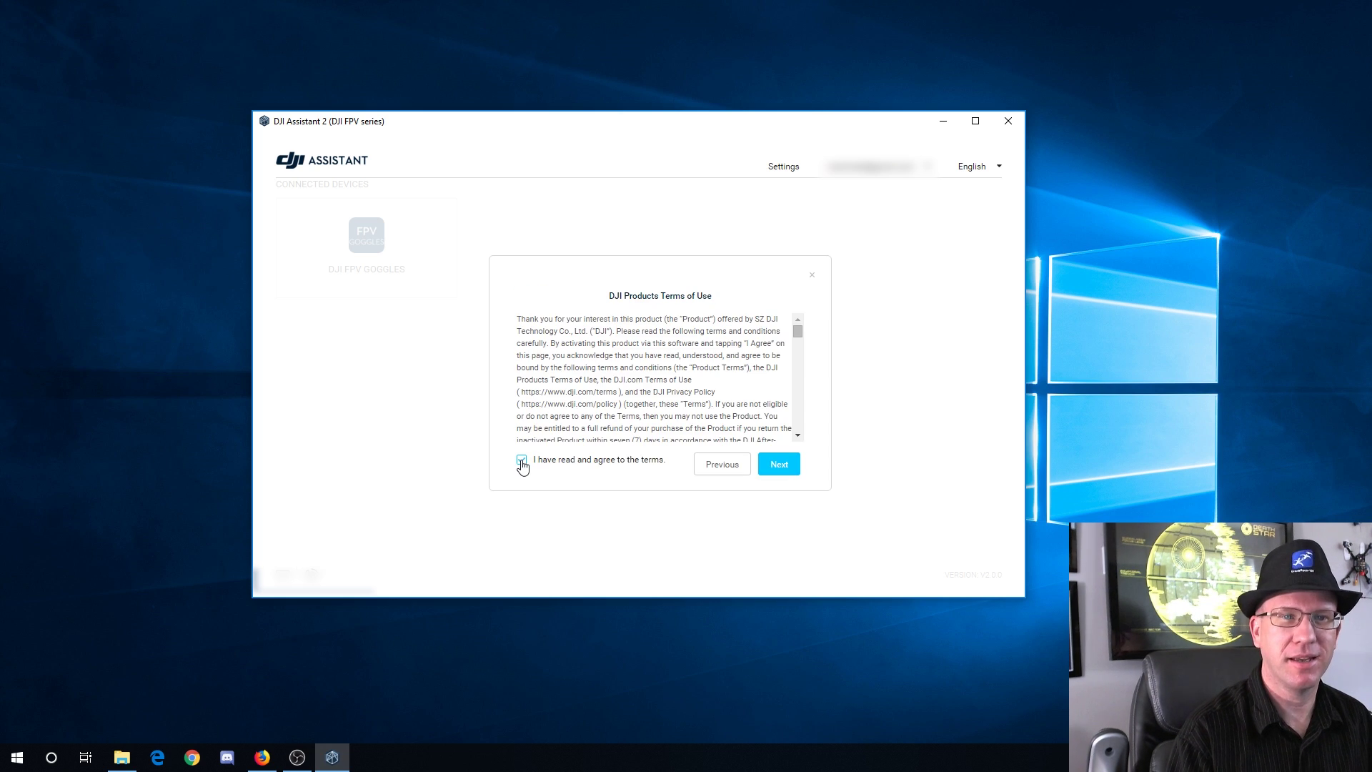
pyautogui.click(779, 465)
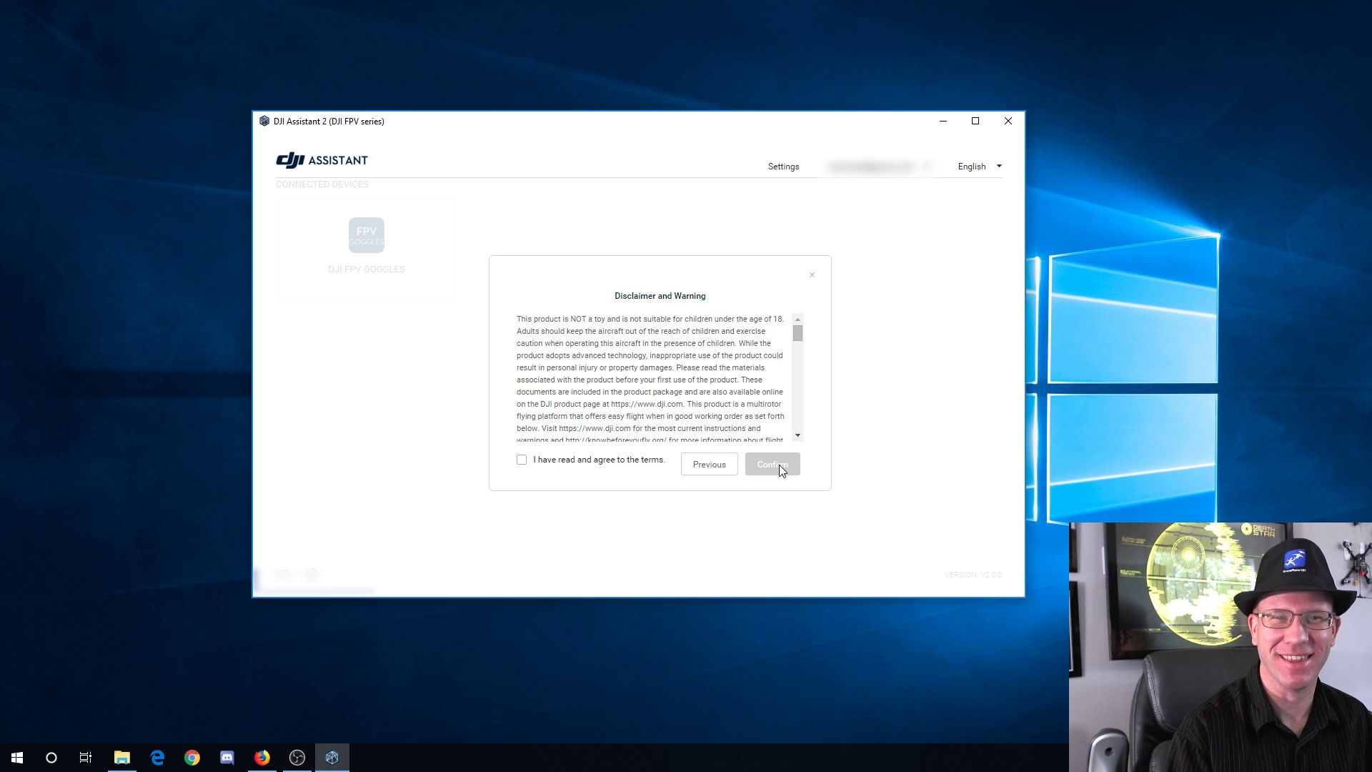
pyautogui.click(555, 460)
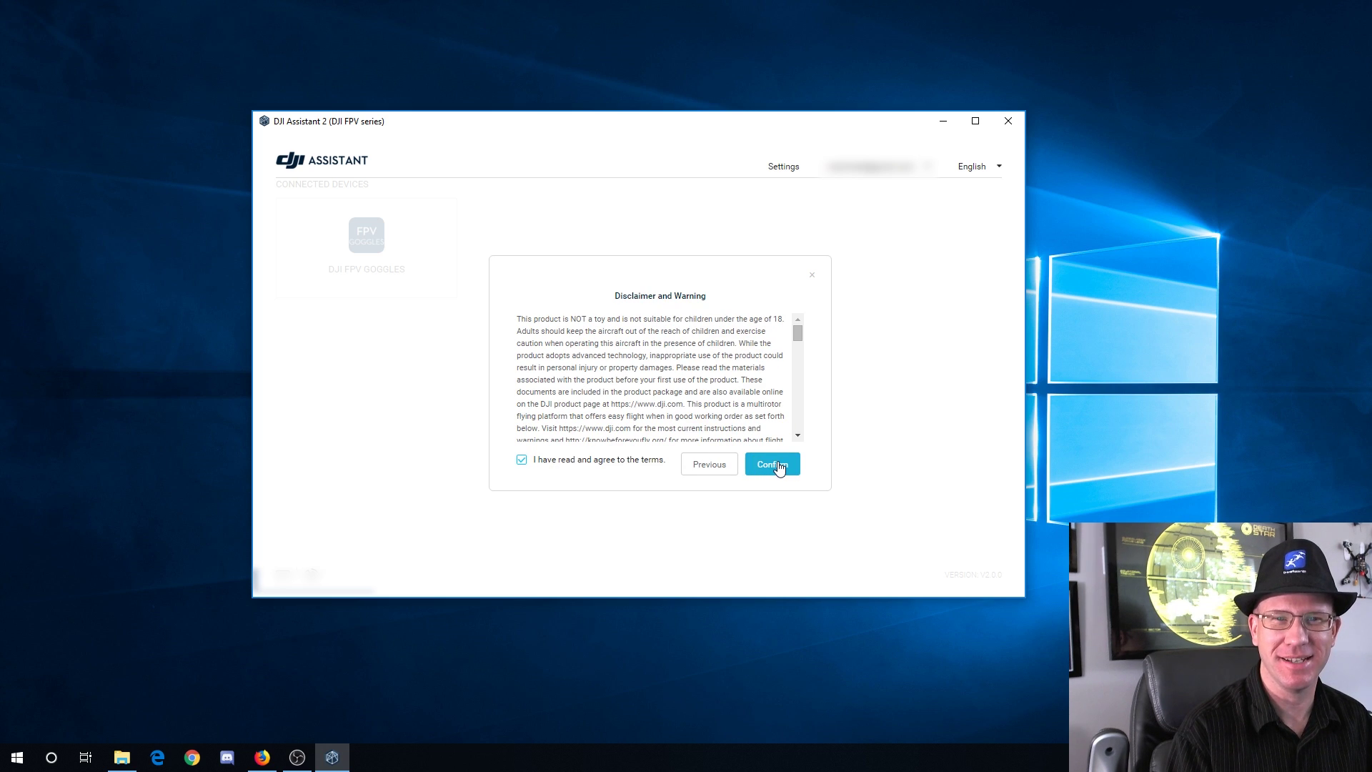
pyautogui.click(778, 464)
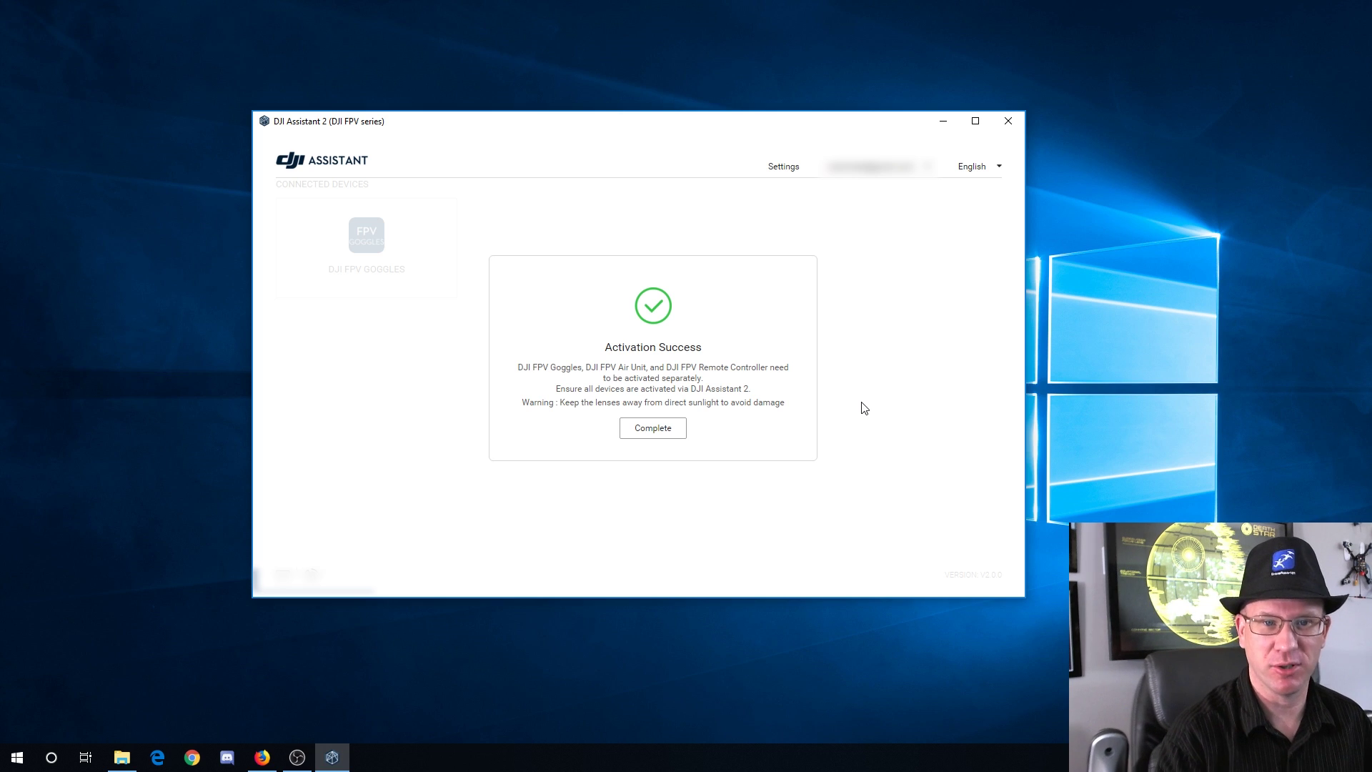
pyautogui.click(653, 427)
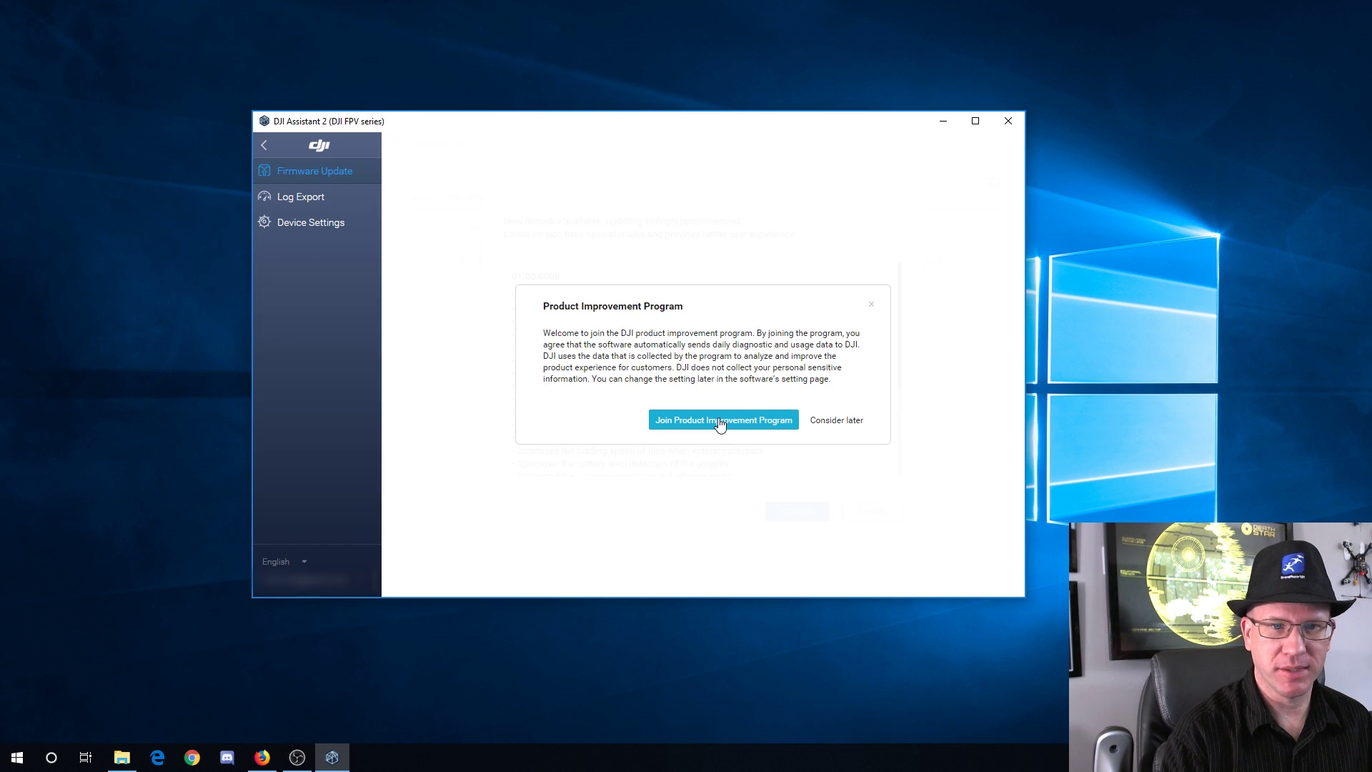
# Dismiss the improvement prompt, start the user survey, and confirm the V01.00.0000 firmware download for the goggles.
pyautogui.click(720, 420)
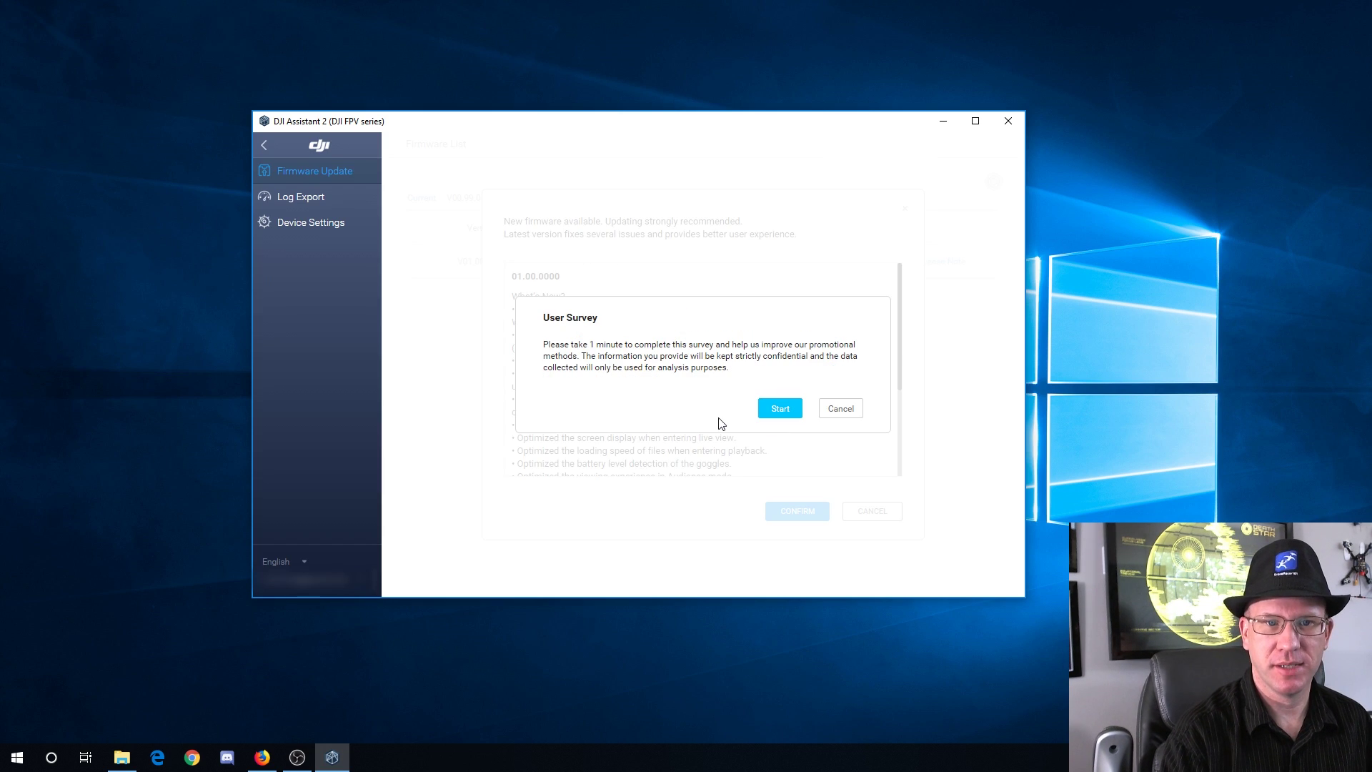
pyautogui.click(779, 411)
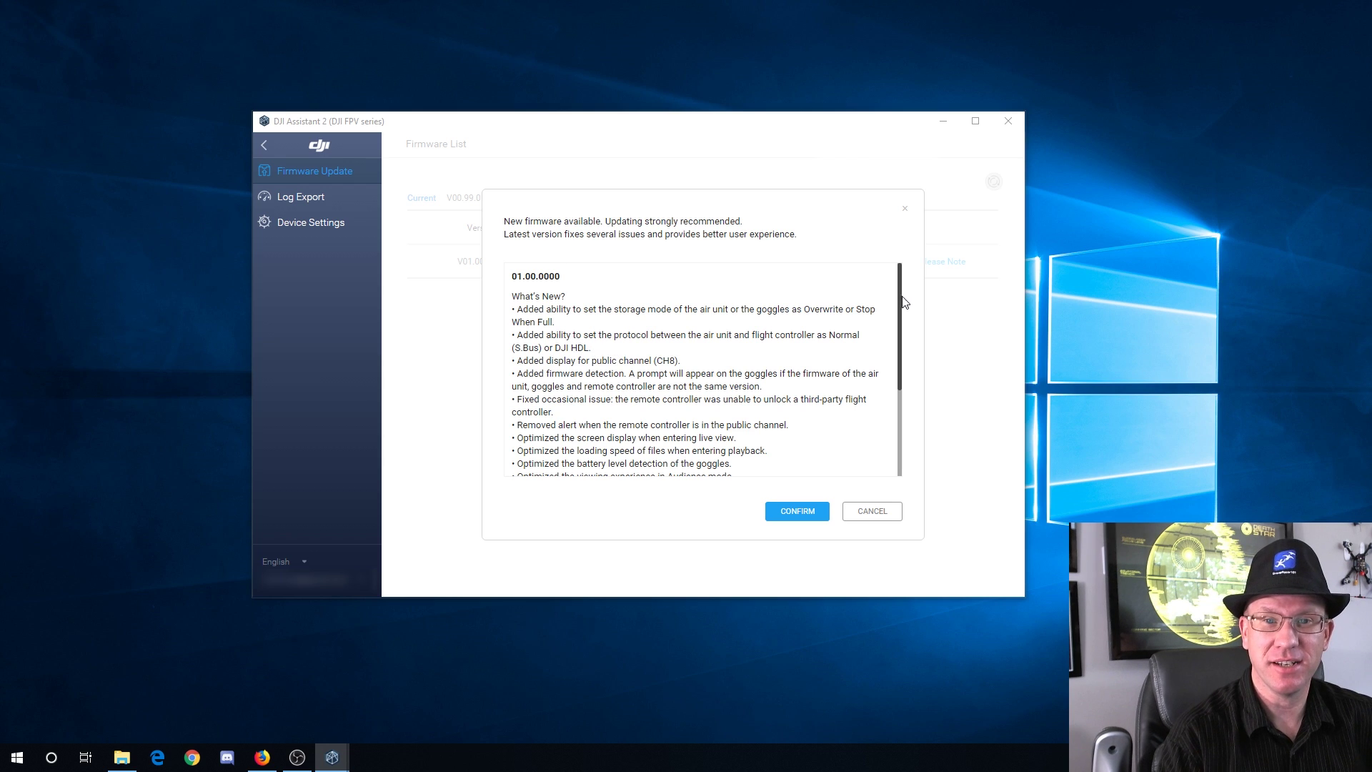
pyautogui.moveTo(902, 305); pyautogui.dragTo(898, 391)
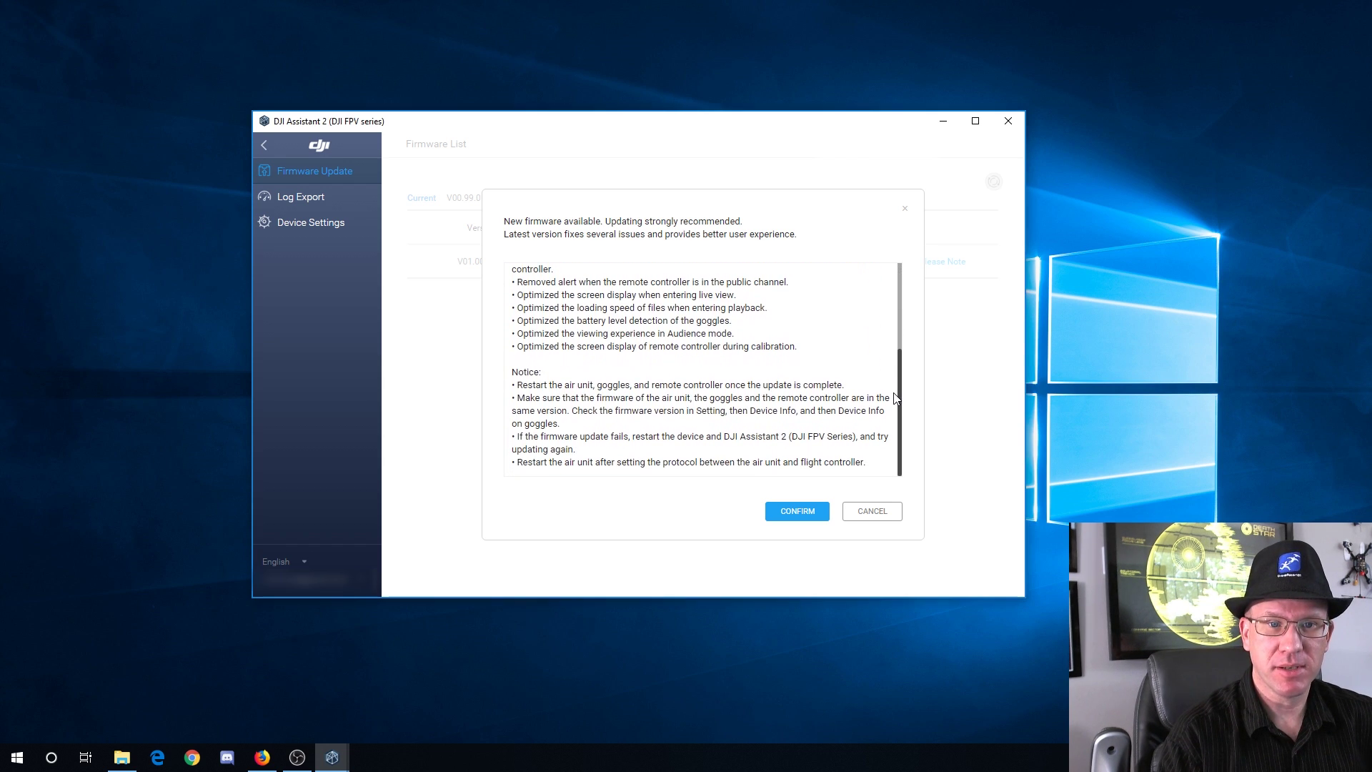
pyautogui.click(796, 512)
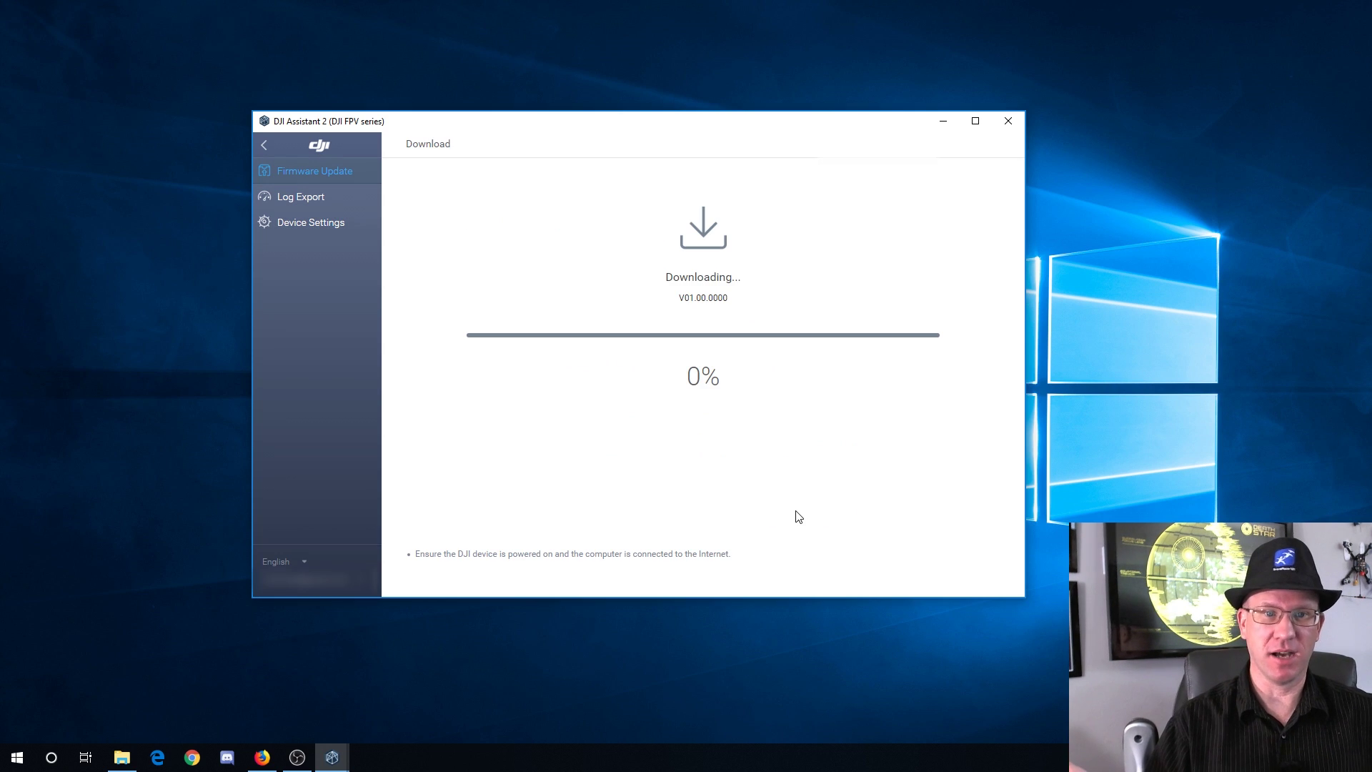
# Answer the survey: United States, flying freestyle FPV, Official DJI Online Store, and Other with a YouTube channel.
pyautogui.click(572, 396)
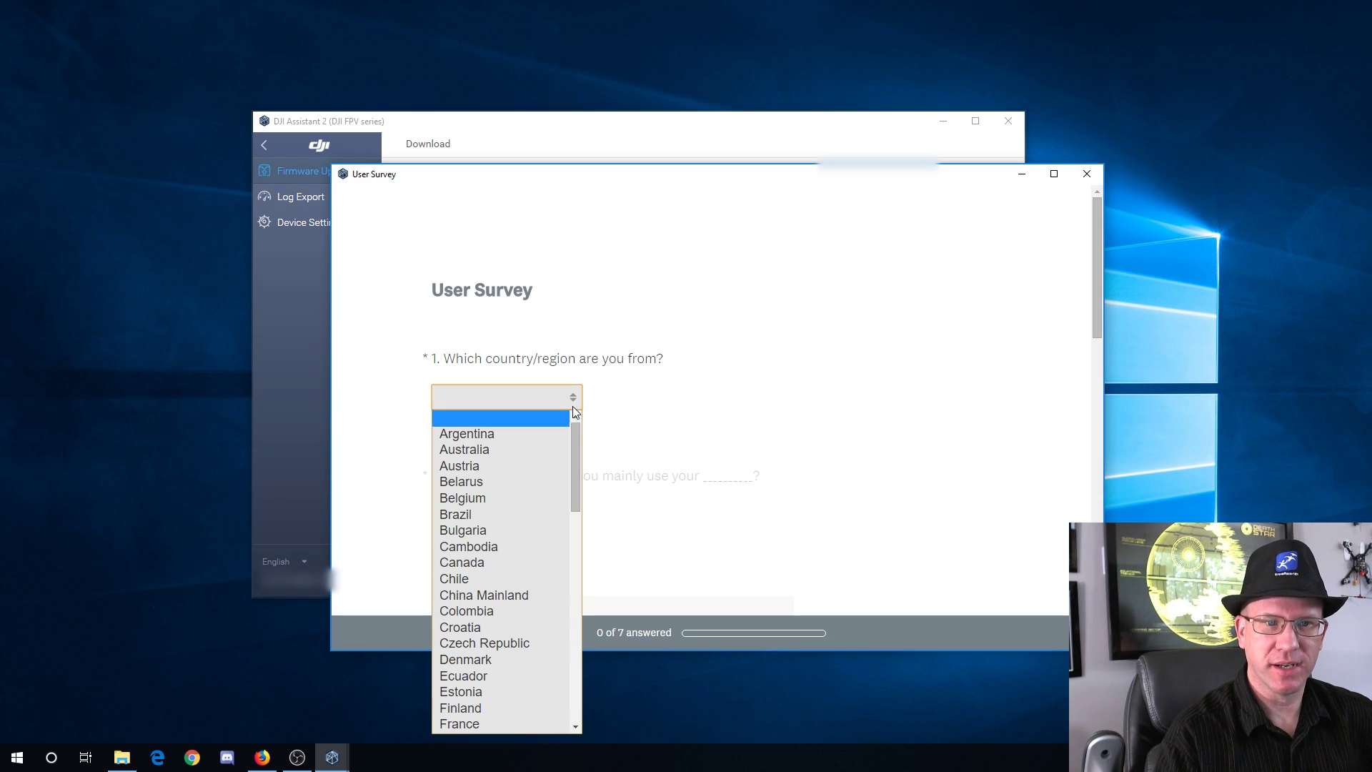
pyautogui.moveTo(573, 451); pyautogui.dragTo(568, 658)
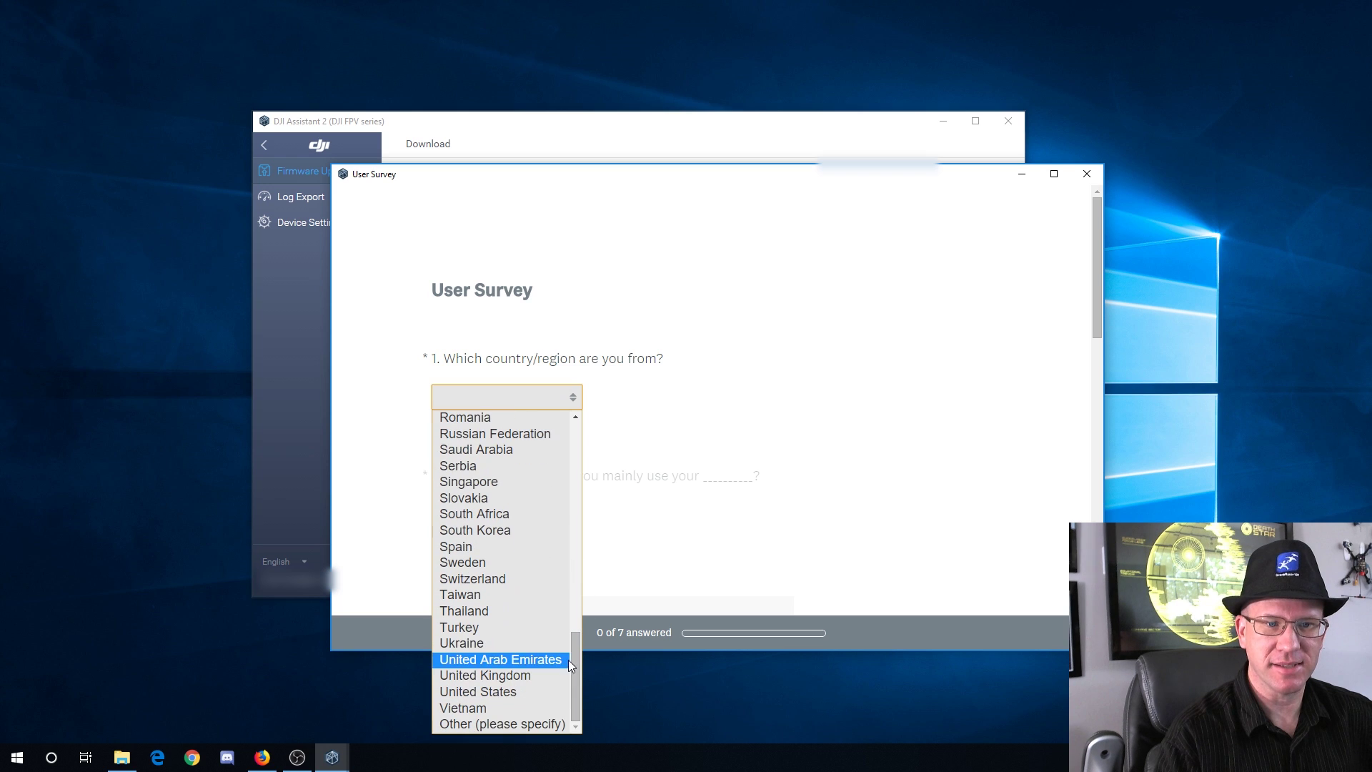
pyautogui.click(469, 688)
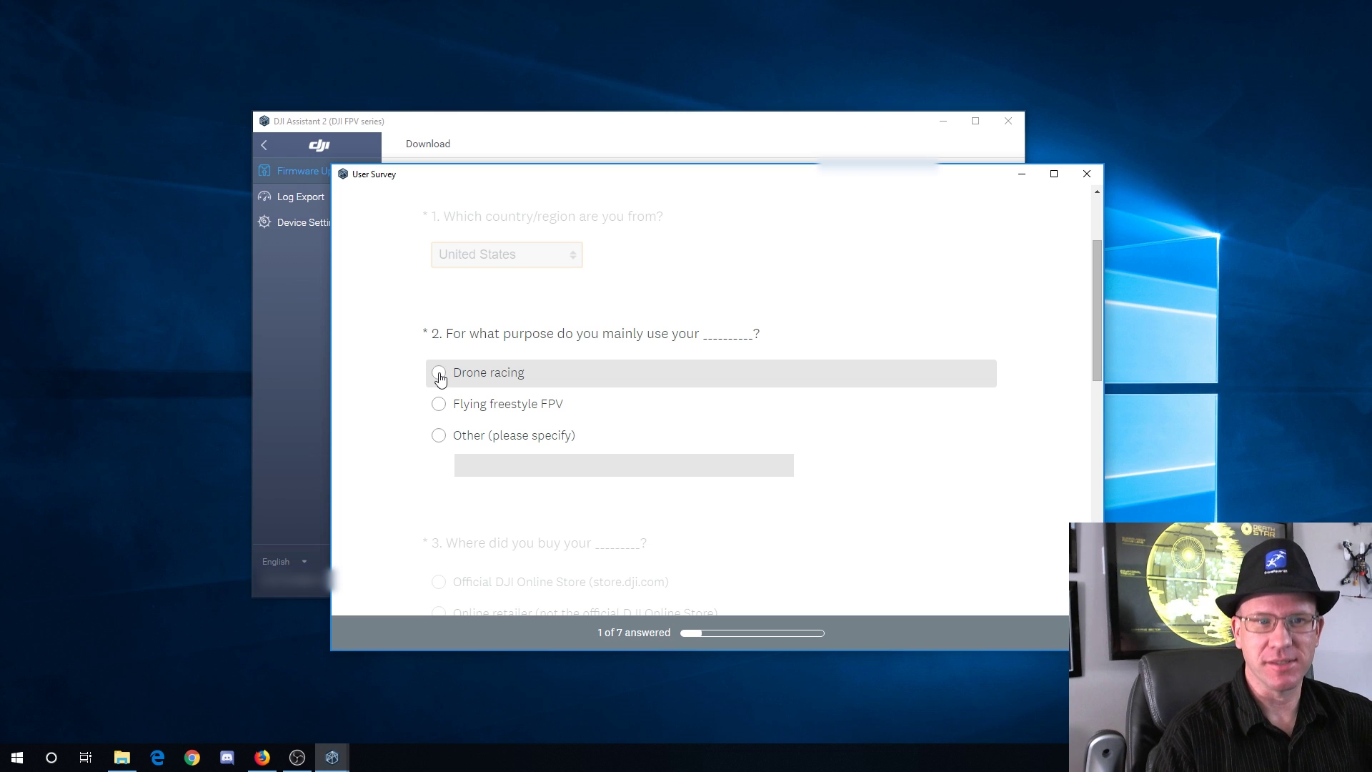
pyautogui.click(438, 404)
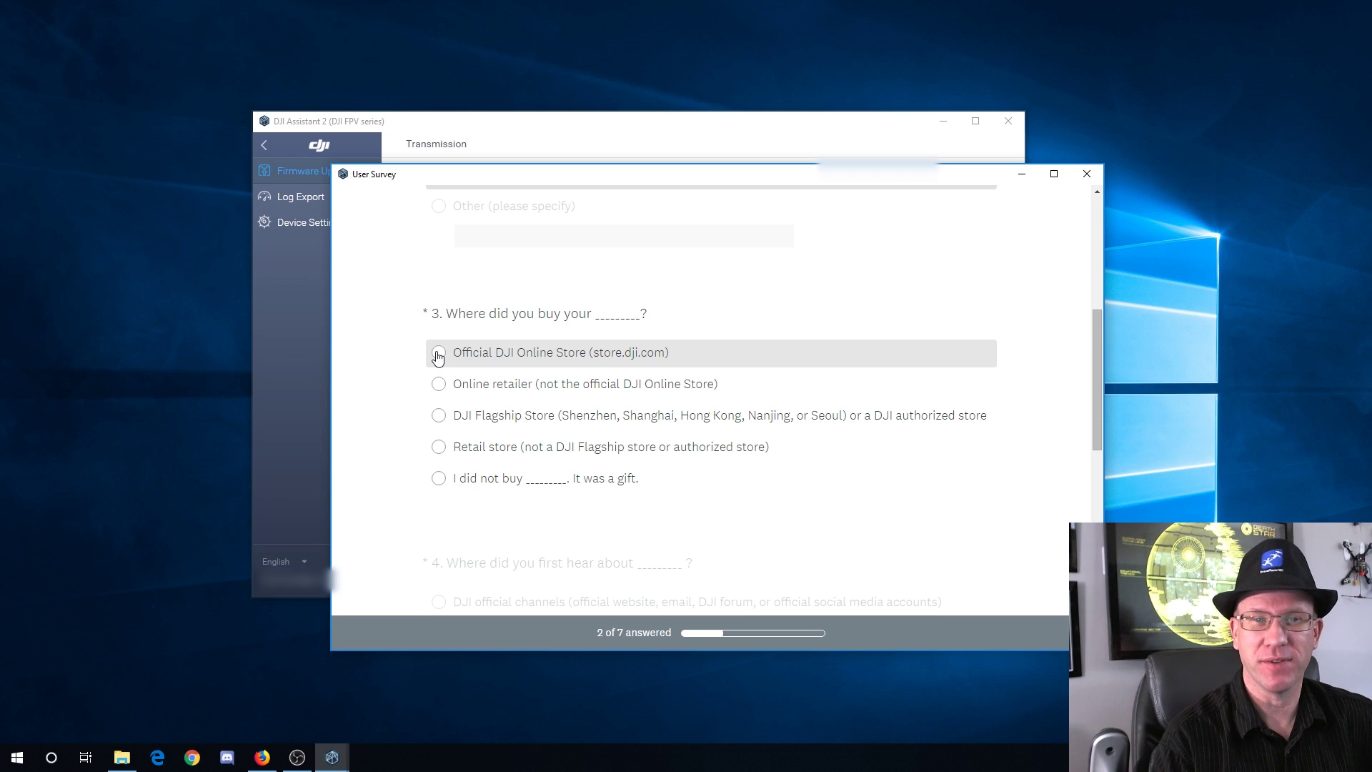
pyautogui.click(438, 355)
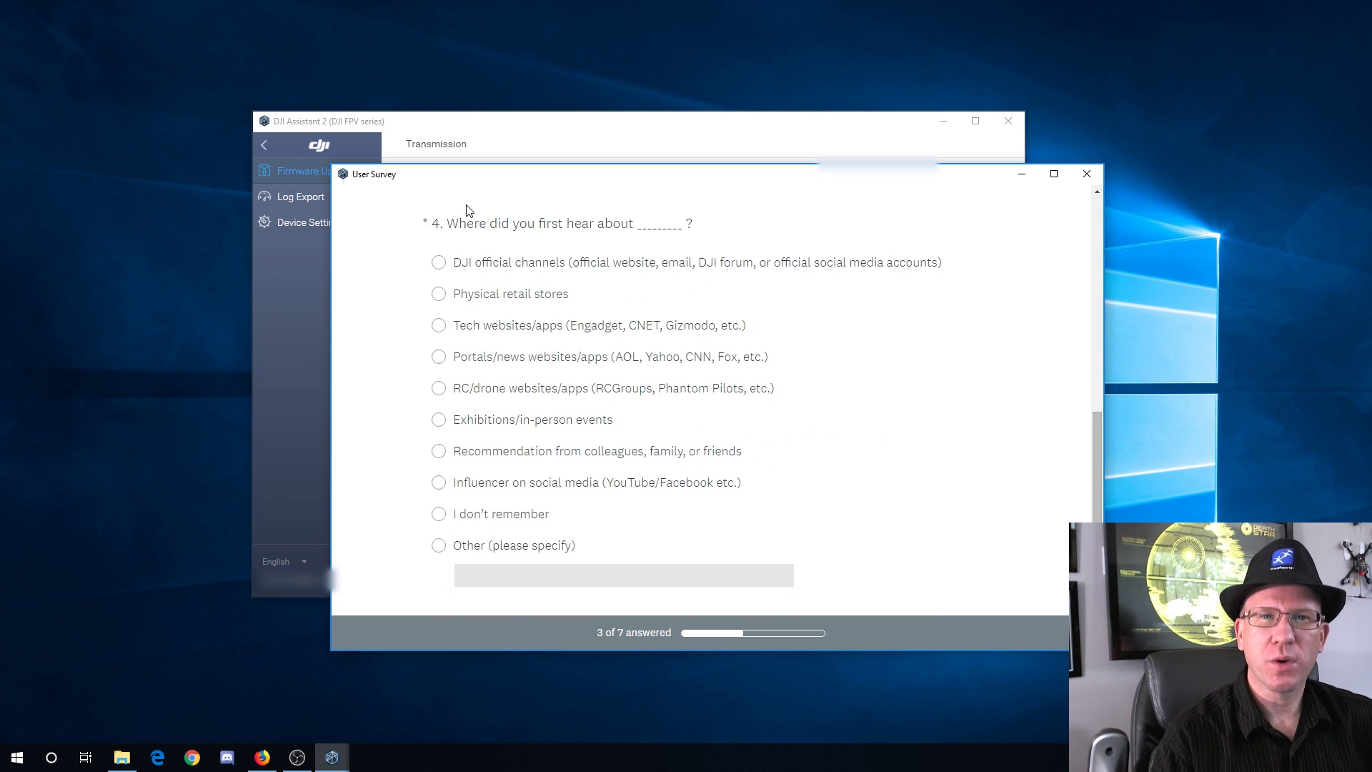
pyautogui.click(437, 548)
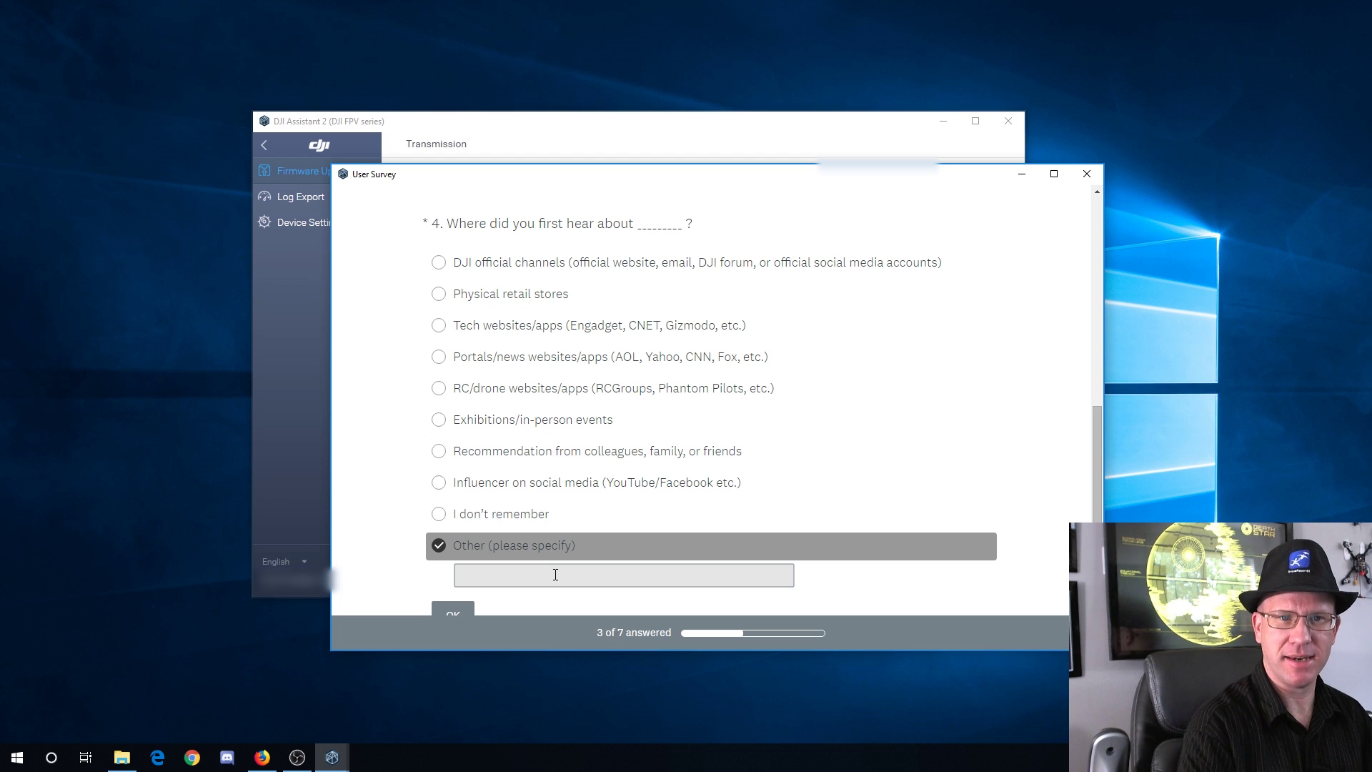
pyautogui.write('Youtube')
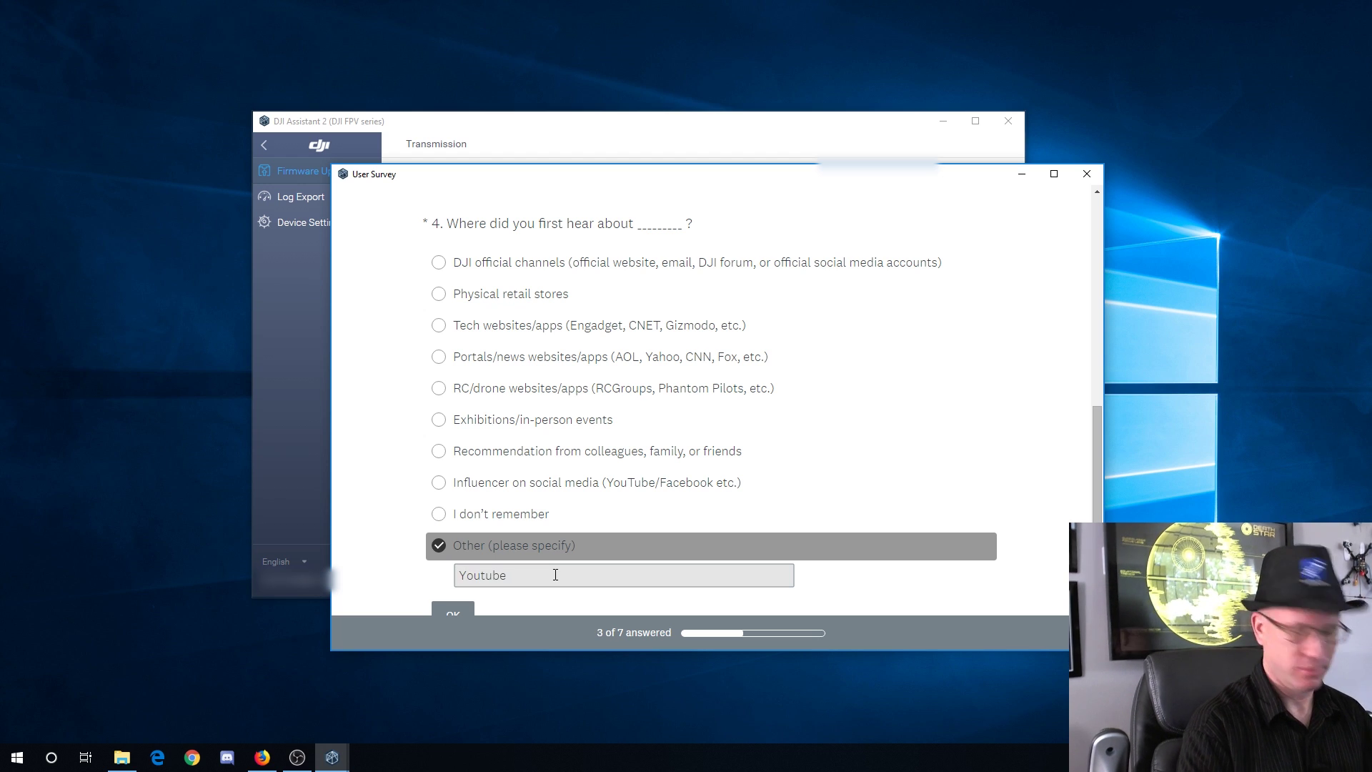
pyautogui.write(' DroneRacer')
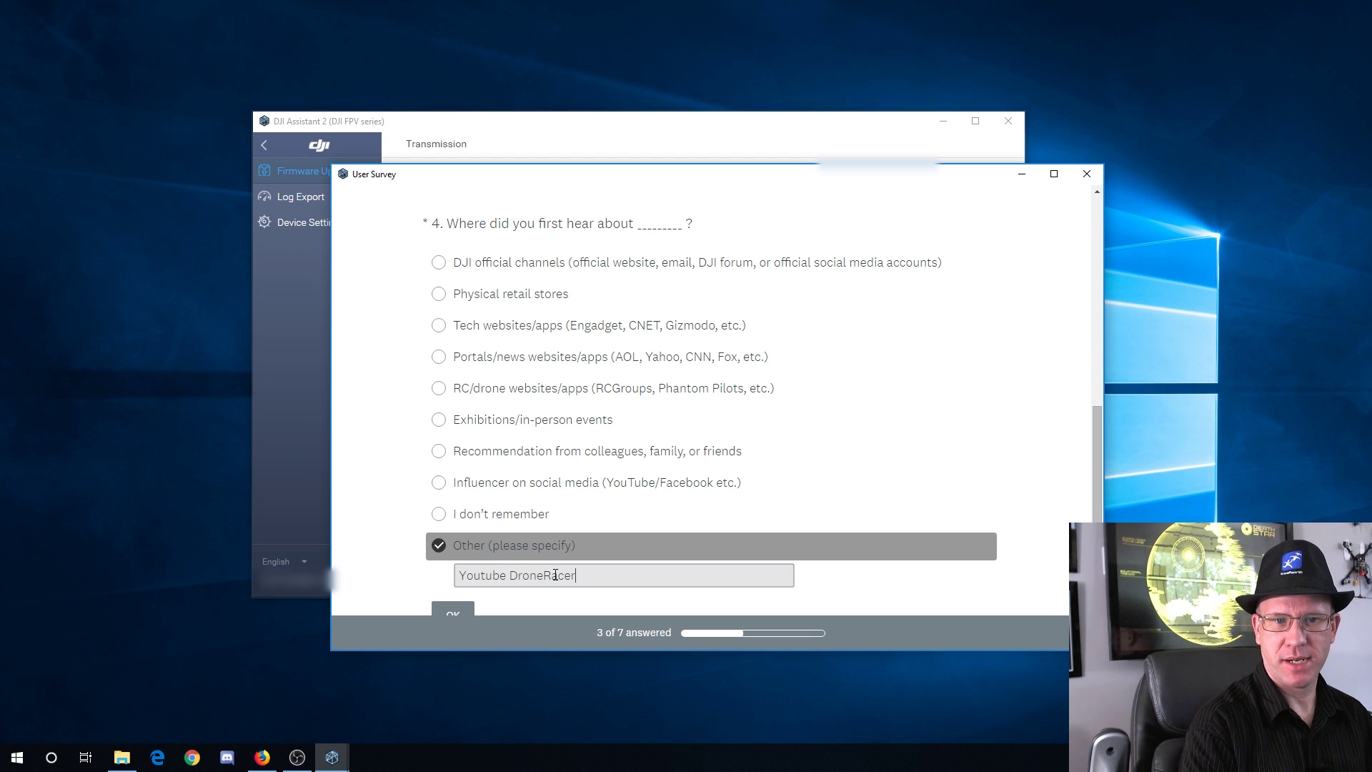
pyautogui.write('101')
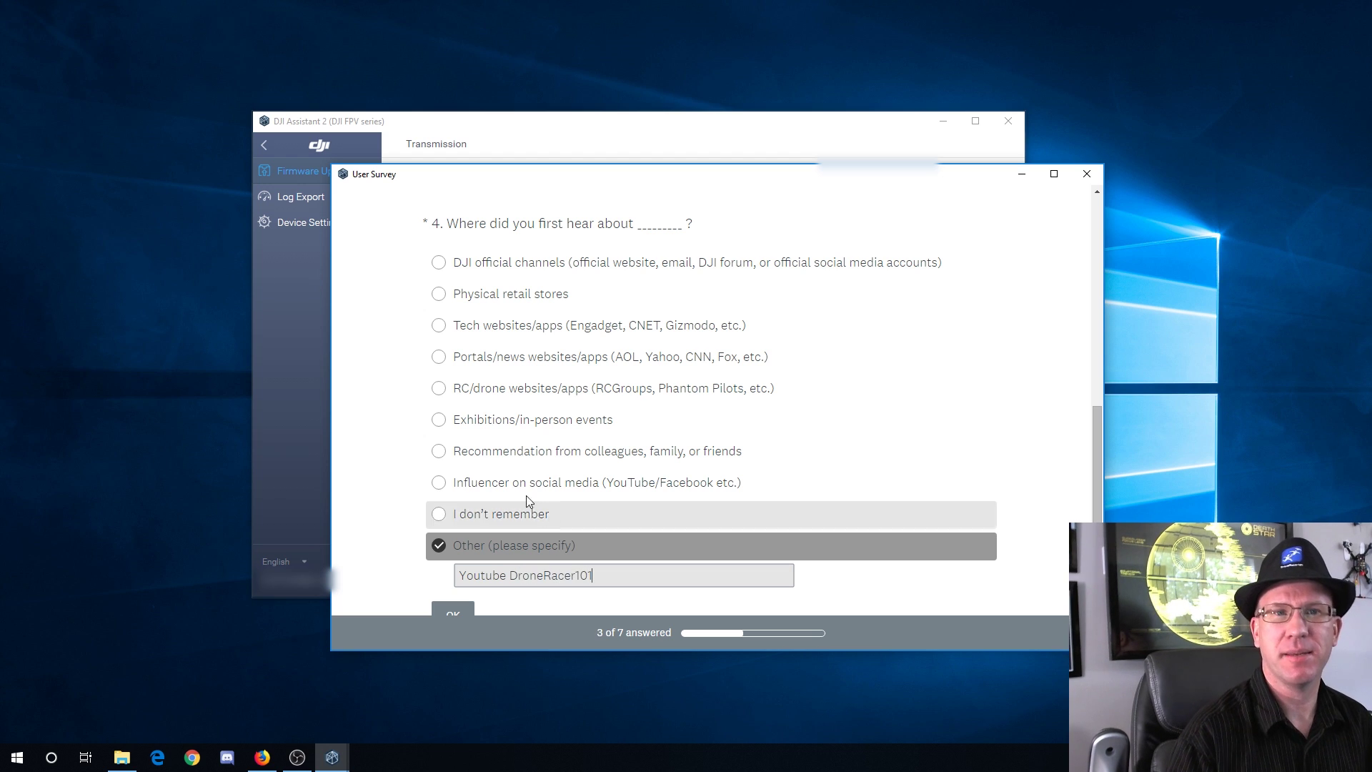
pyautogui.scroll(-4, 398, 408)
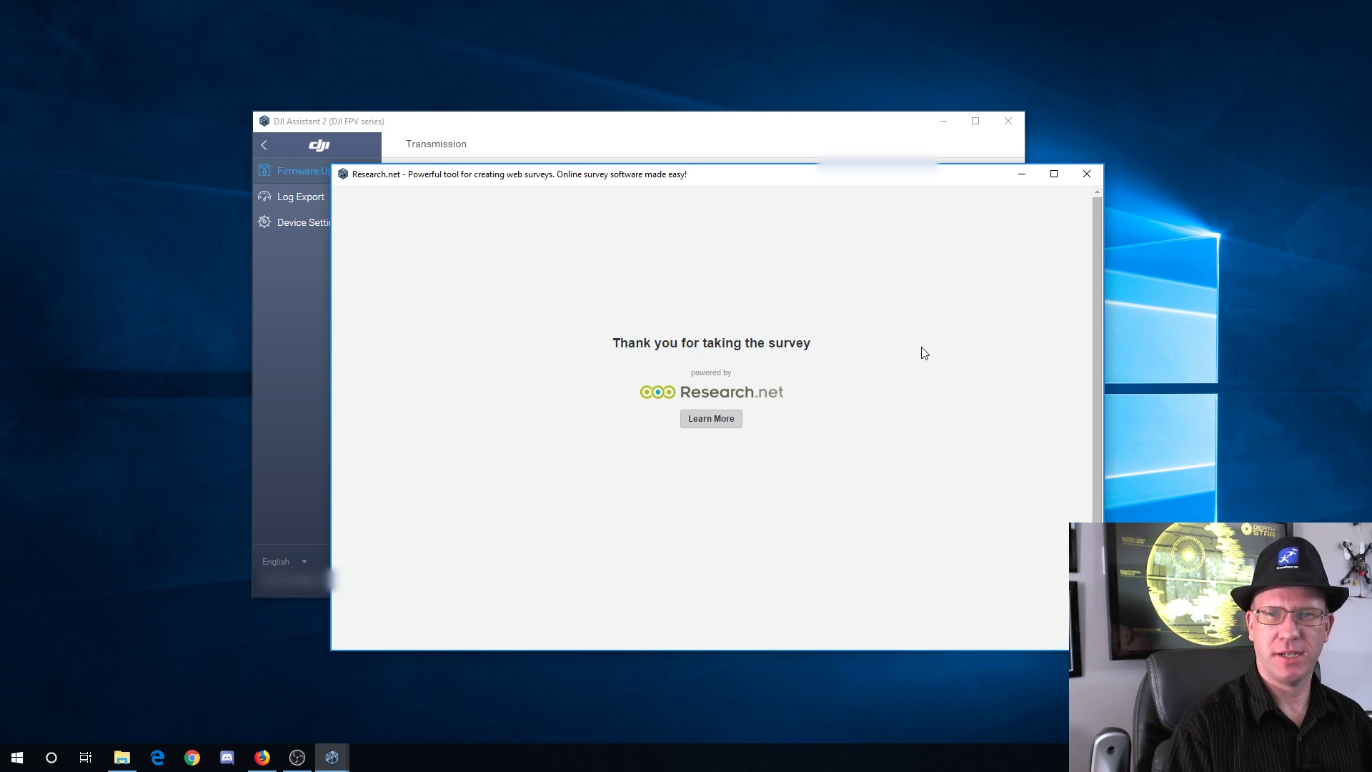
# Close the survey window, wait for the goggles' V01.00.0000 update to reach 100%, then go back to the Firmware List.
pyautogui.click(1086, 174)
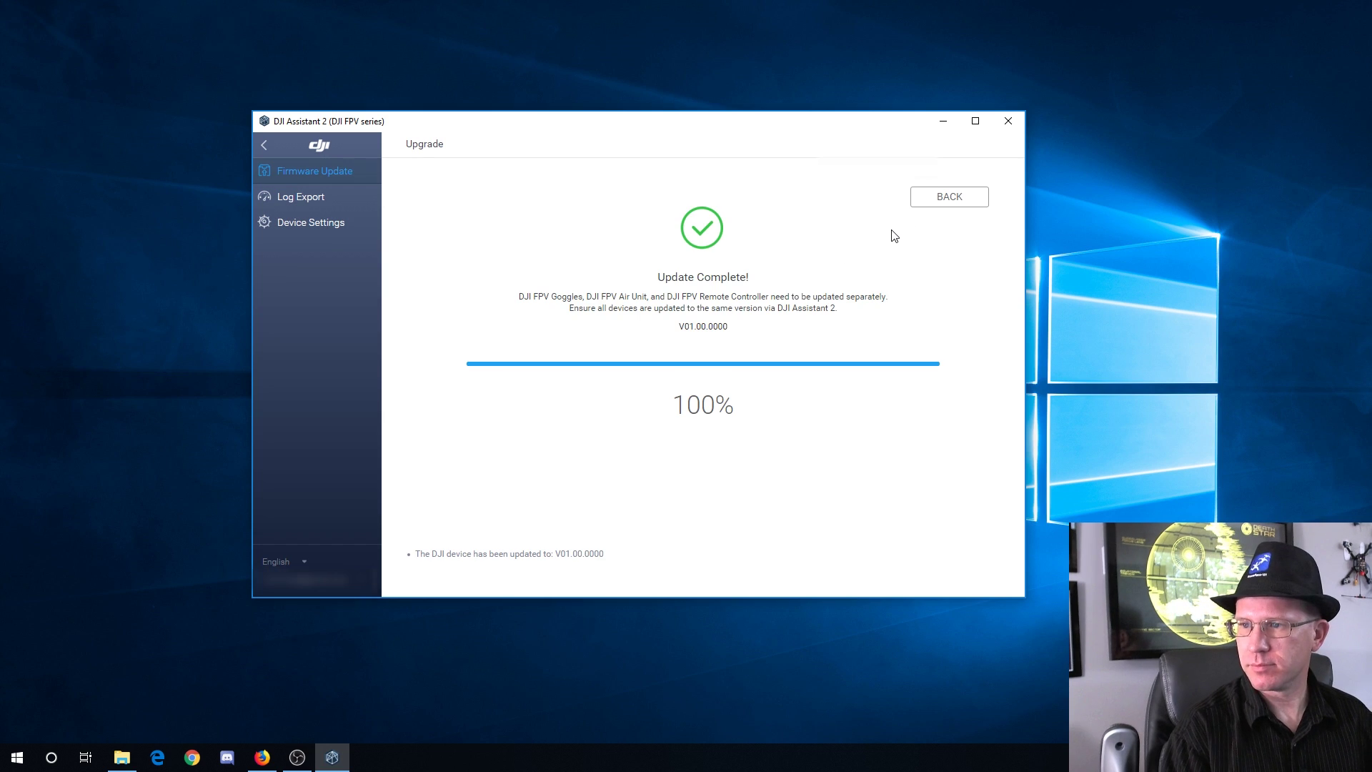
pyautogui.click(946, 201)
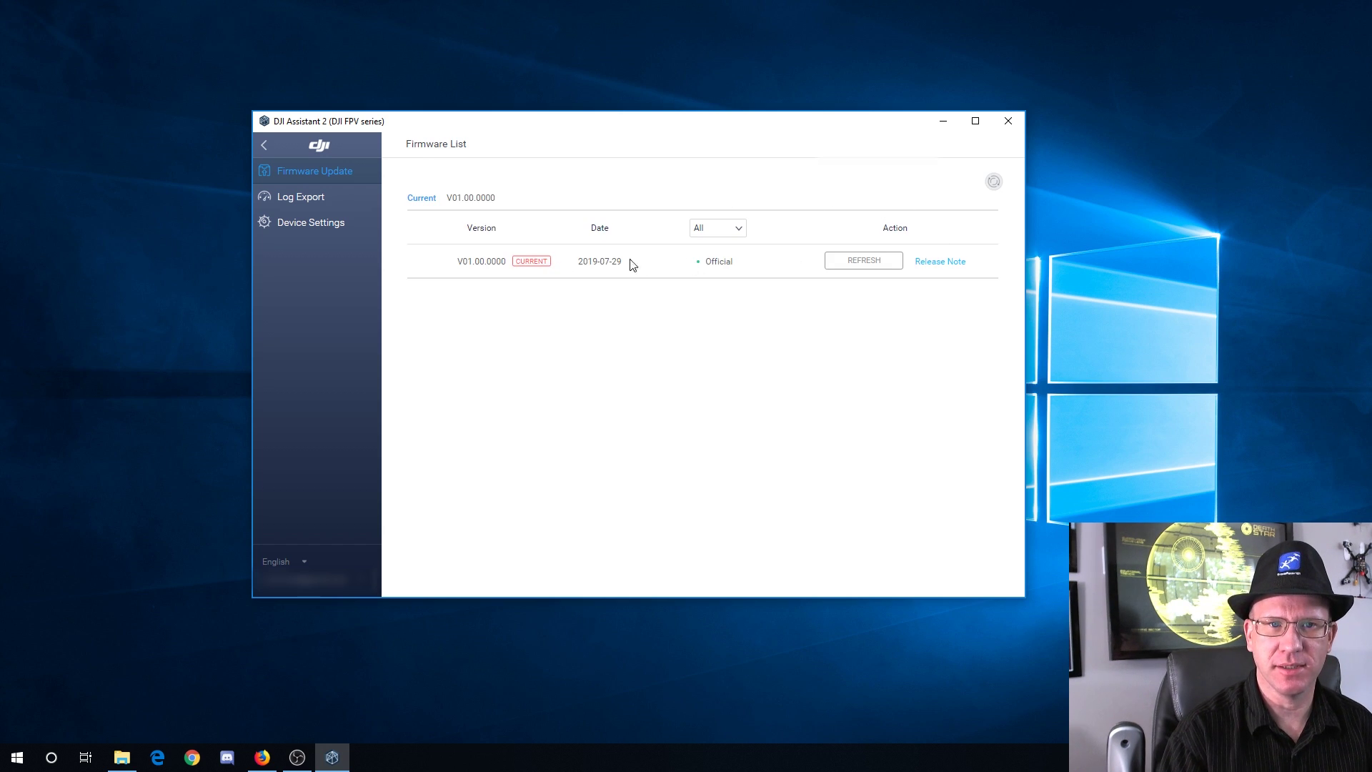
# Read the V01.00.0000 release notes and close them.
pyautogui.click(940, 262)
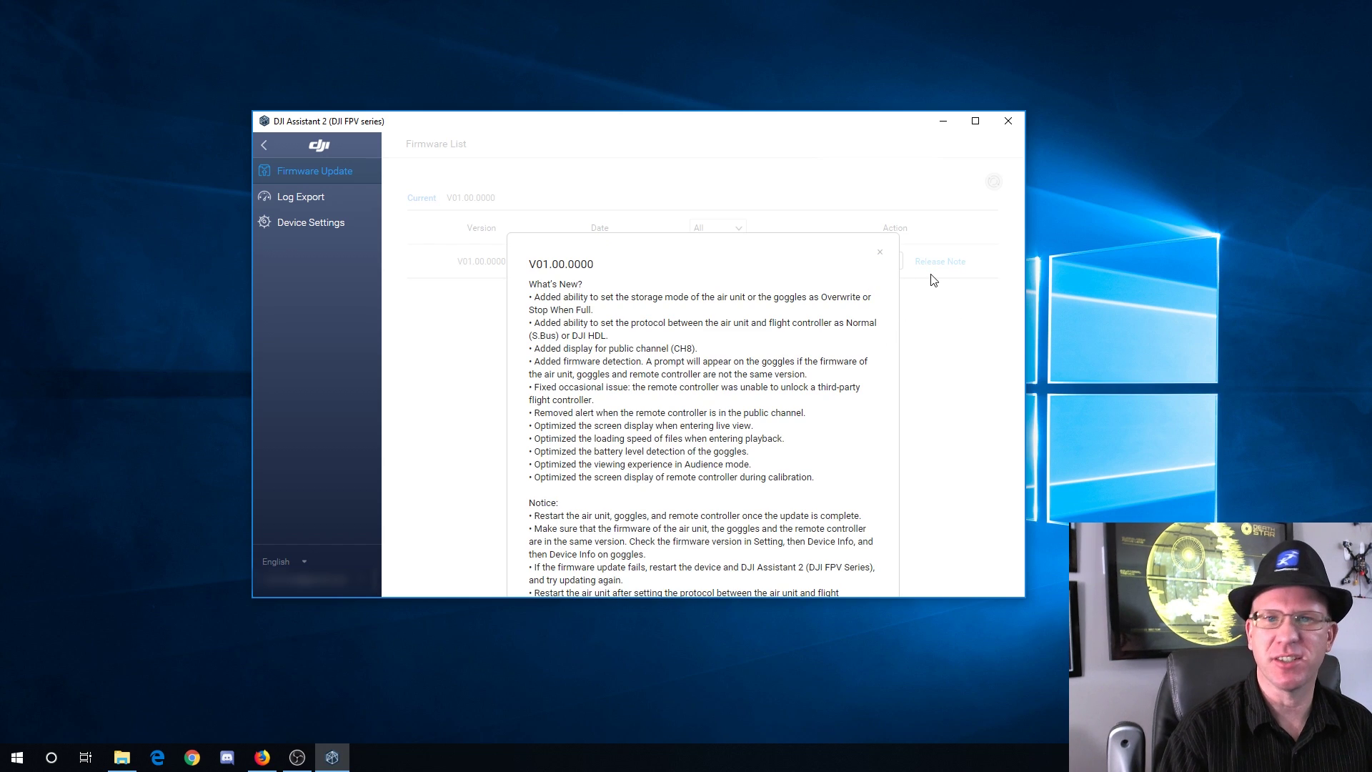
pyautogui.click(880, 252)
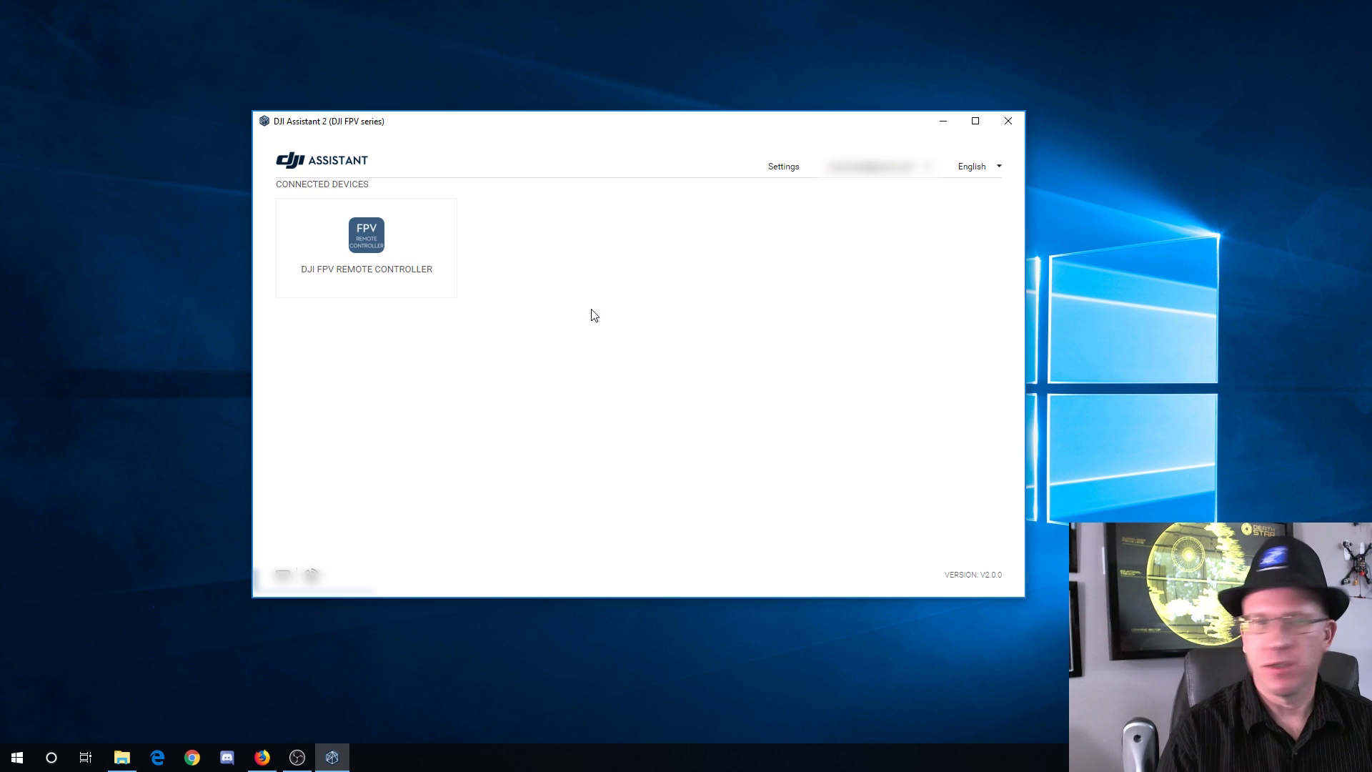
# Open the DJI FPV Remote Controller, start the connection and confirm the signed-in account.
pyautogui.click(384, 246)
pyautogui.click(687, 433)
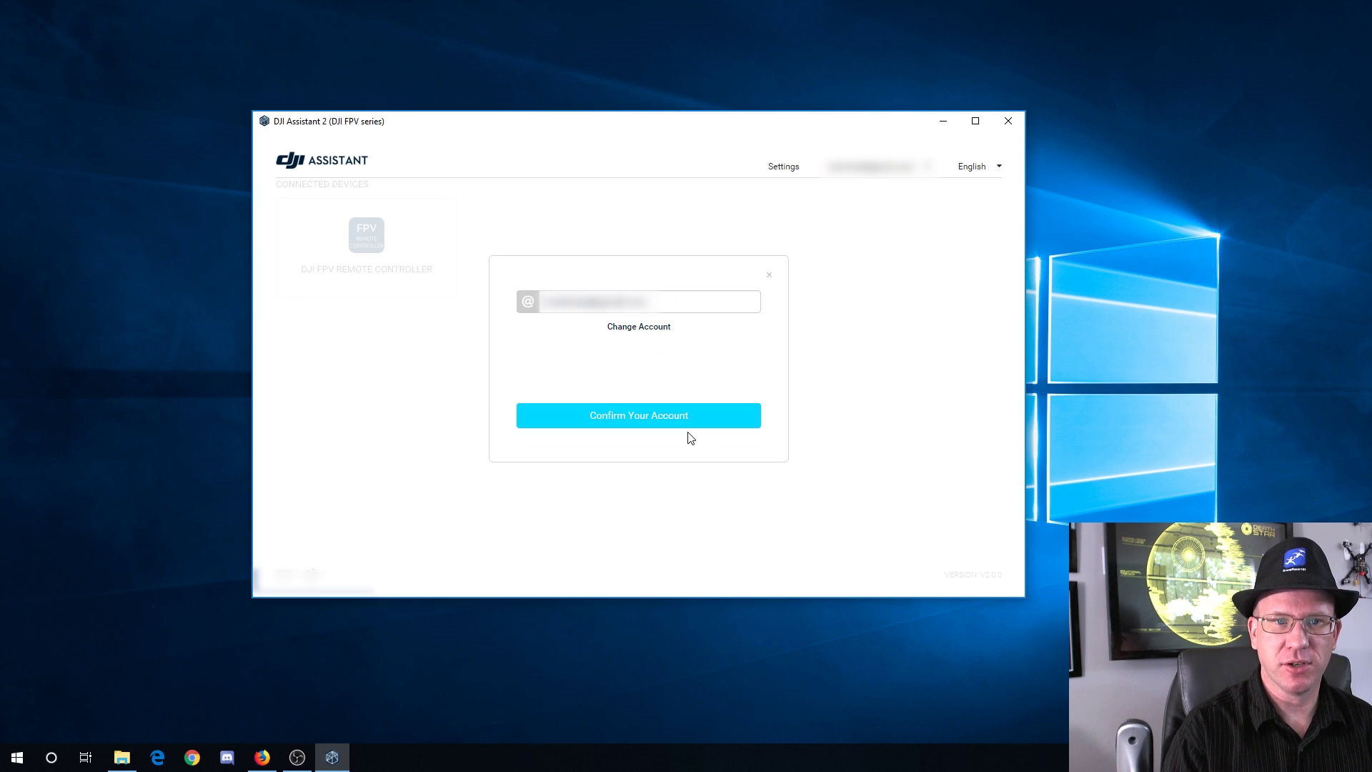
pyautogui.click(662, 420)
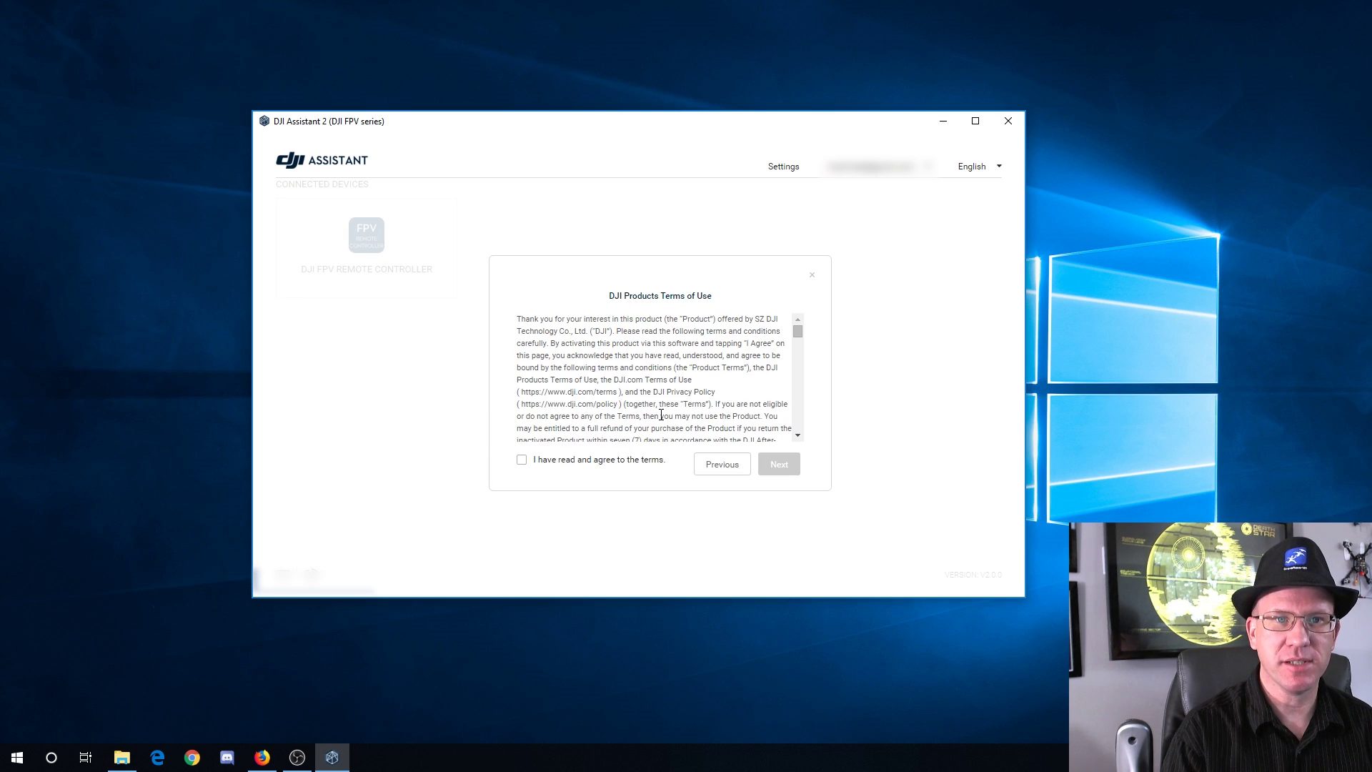
# Agree to the terms of use and disclaimer, activate the controller, and complete to its firmware page.
pyautogui.click(569, 461)
pyautogui.click(778, 465)
pyautogui.click(544, 465)
pyautogui.click(775, 464)
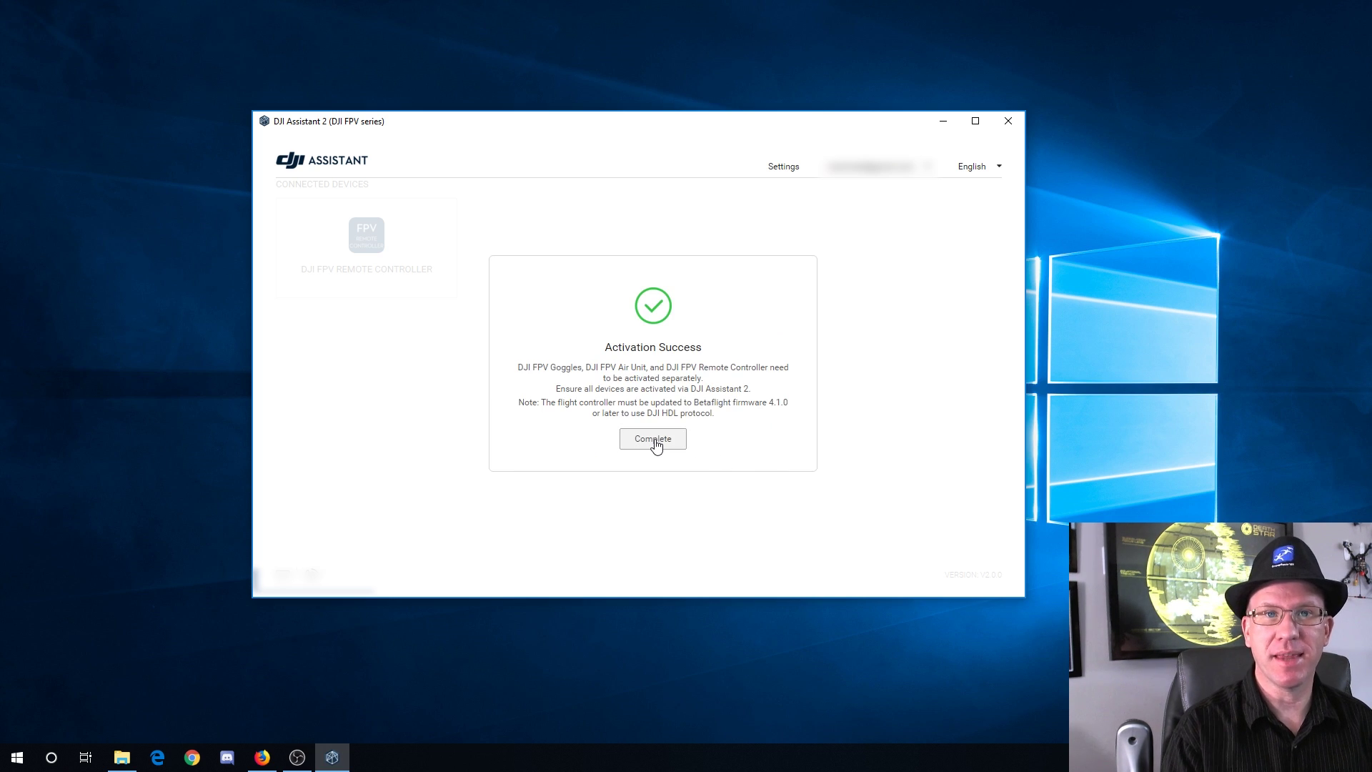
pyautogui.click(655, 443)
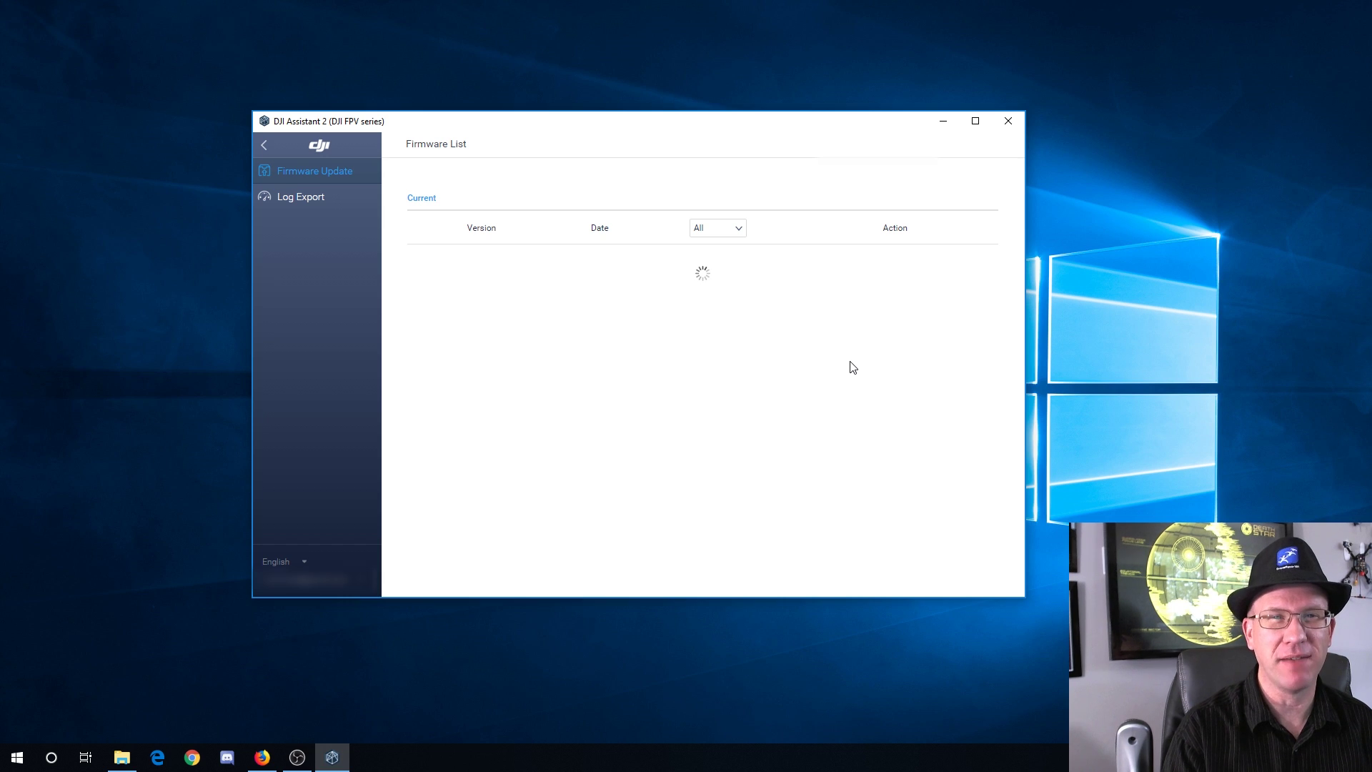
# Confirm the remote controller's V01.00.0000 firmware update, let it finish at 100%, then go back to the Firmware List.
pyautogui.scroll(-1, 900, 359)
pyautogui.moveTo(900, 359); pyautogui.dragTo(909, 313)
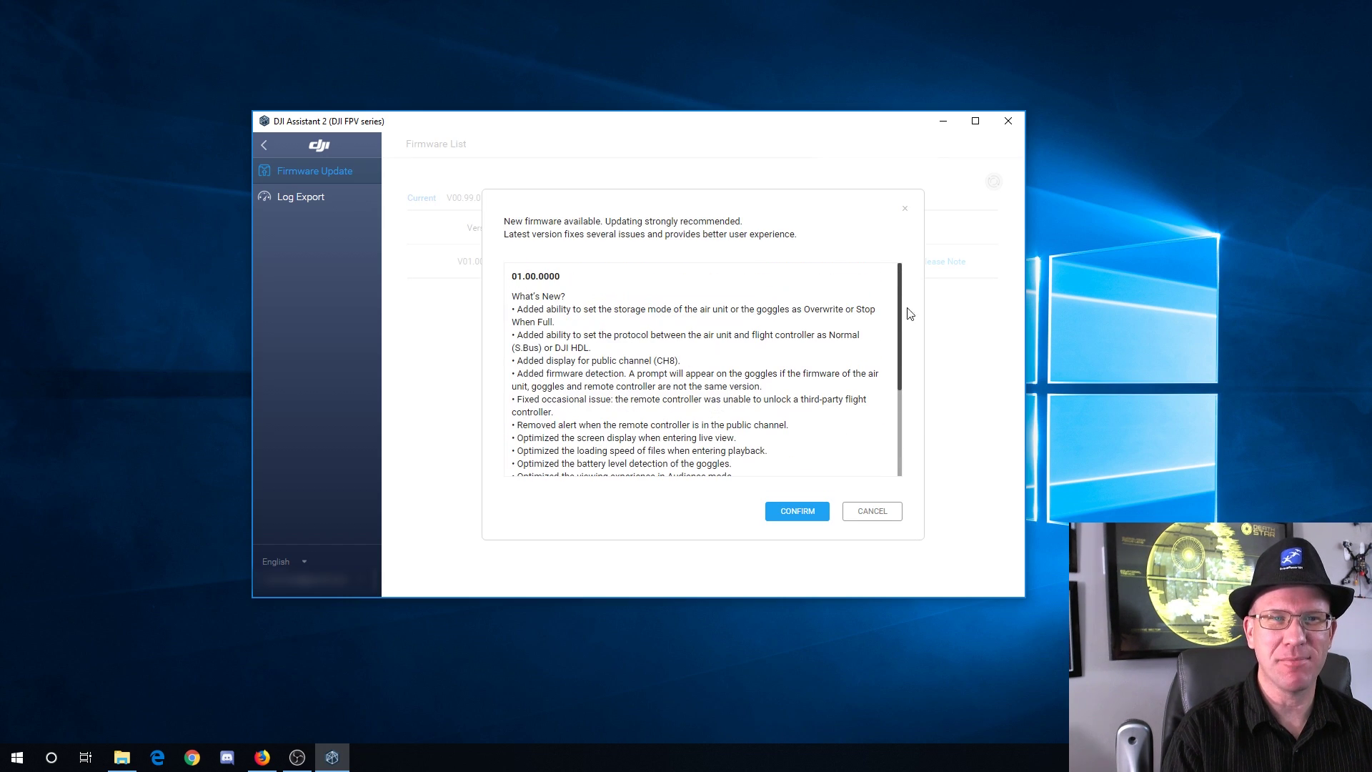
pyautogui.click(798, 512)
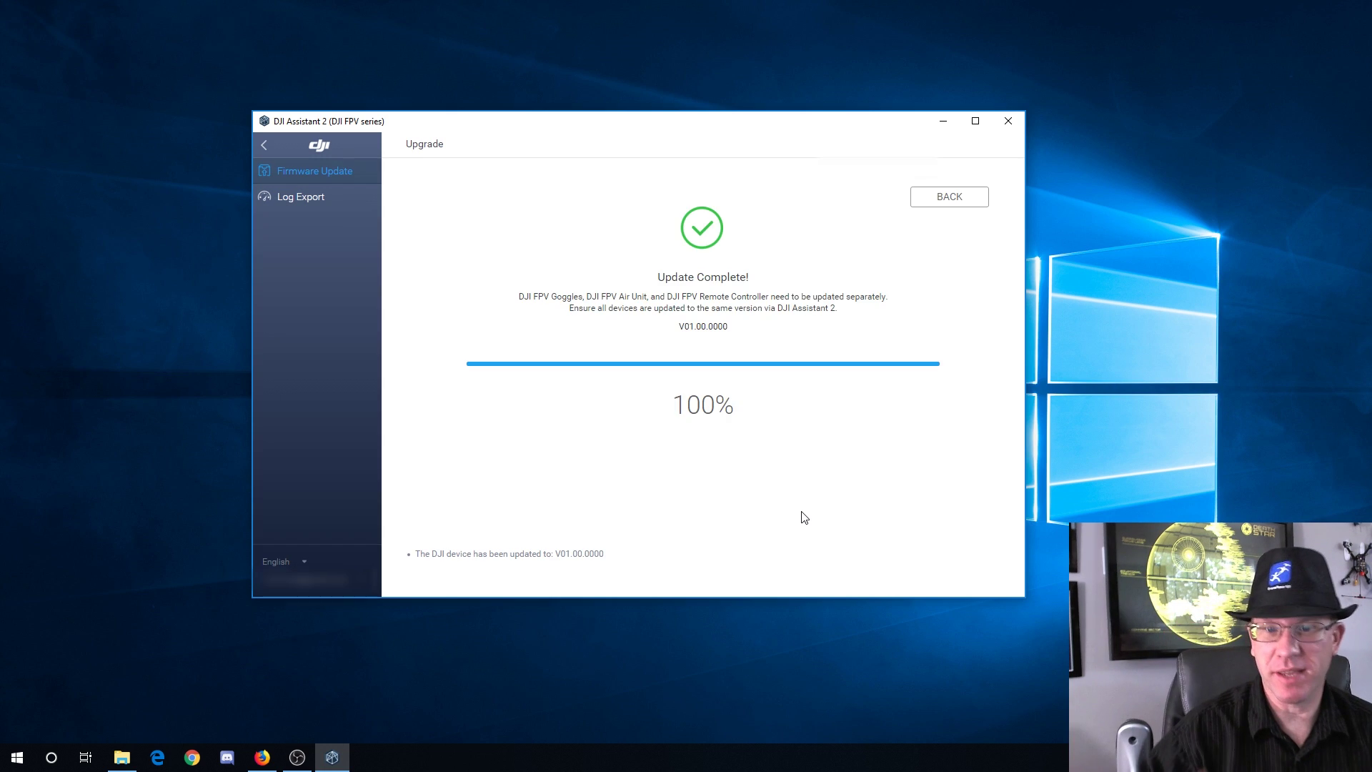
pyautogui.click(963, 211)
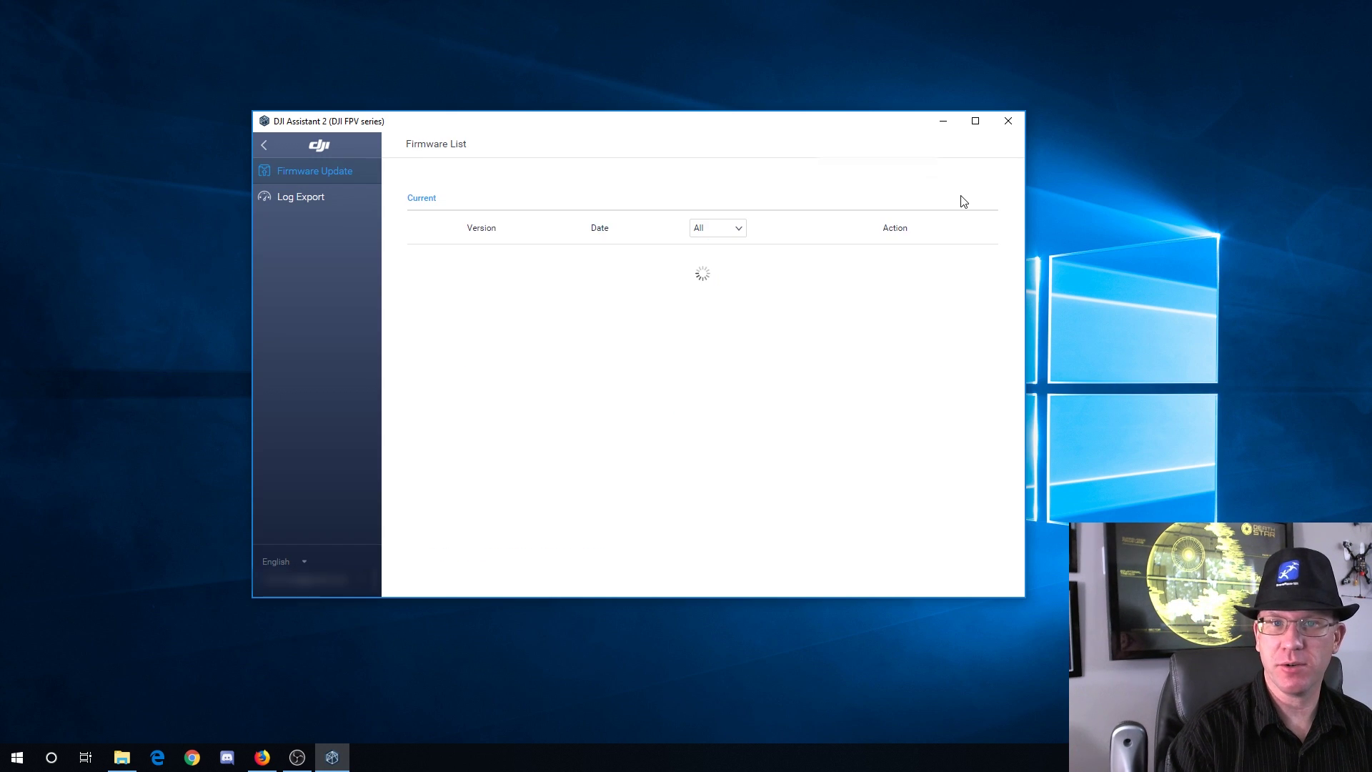
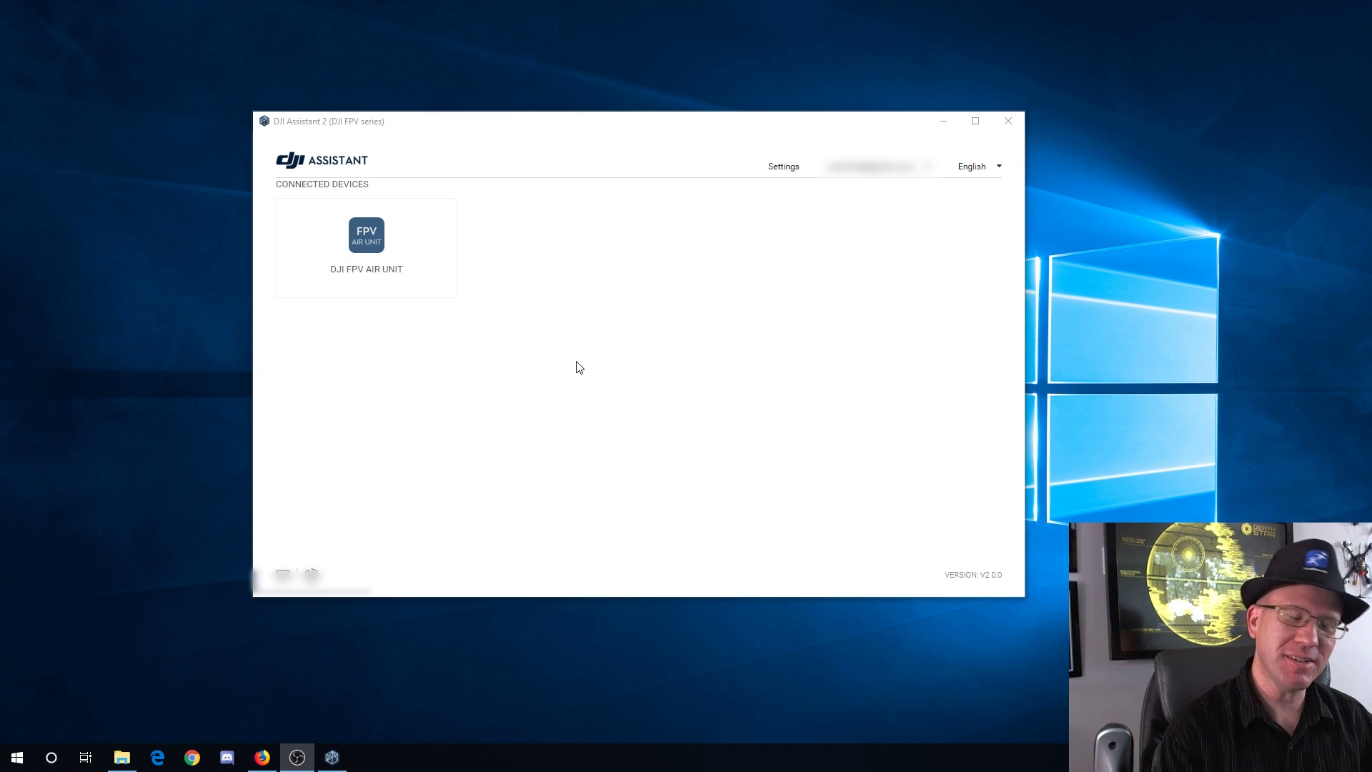
# Activate the DJI FPV Air Unit, accepting the Terms of Use and the disclaimer and warning.
pyautogui.click(390, 252)
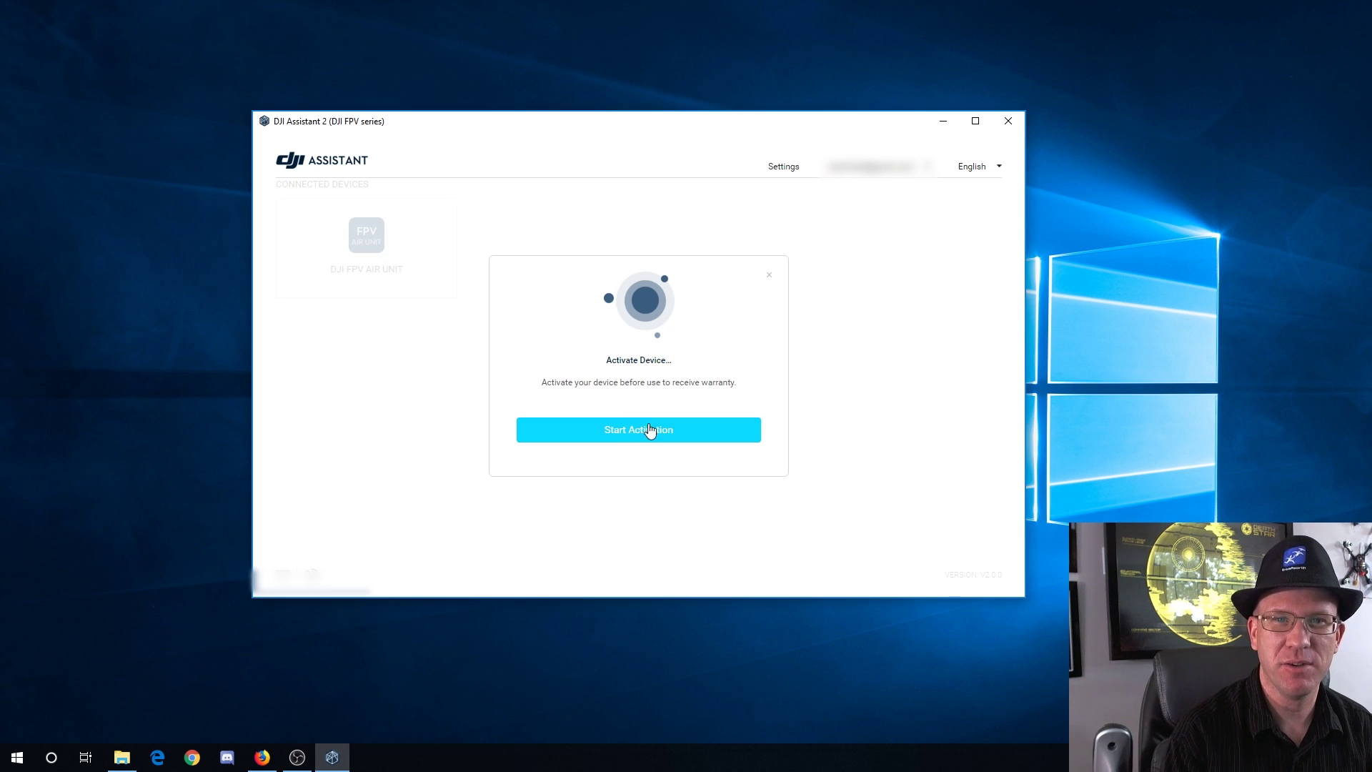
pyautogui.click(656, 444)
pyautogui.click(778, 466)
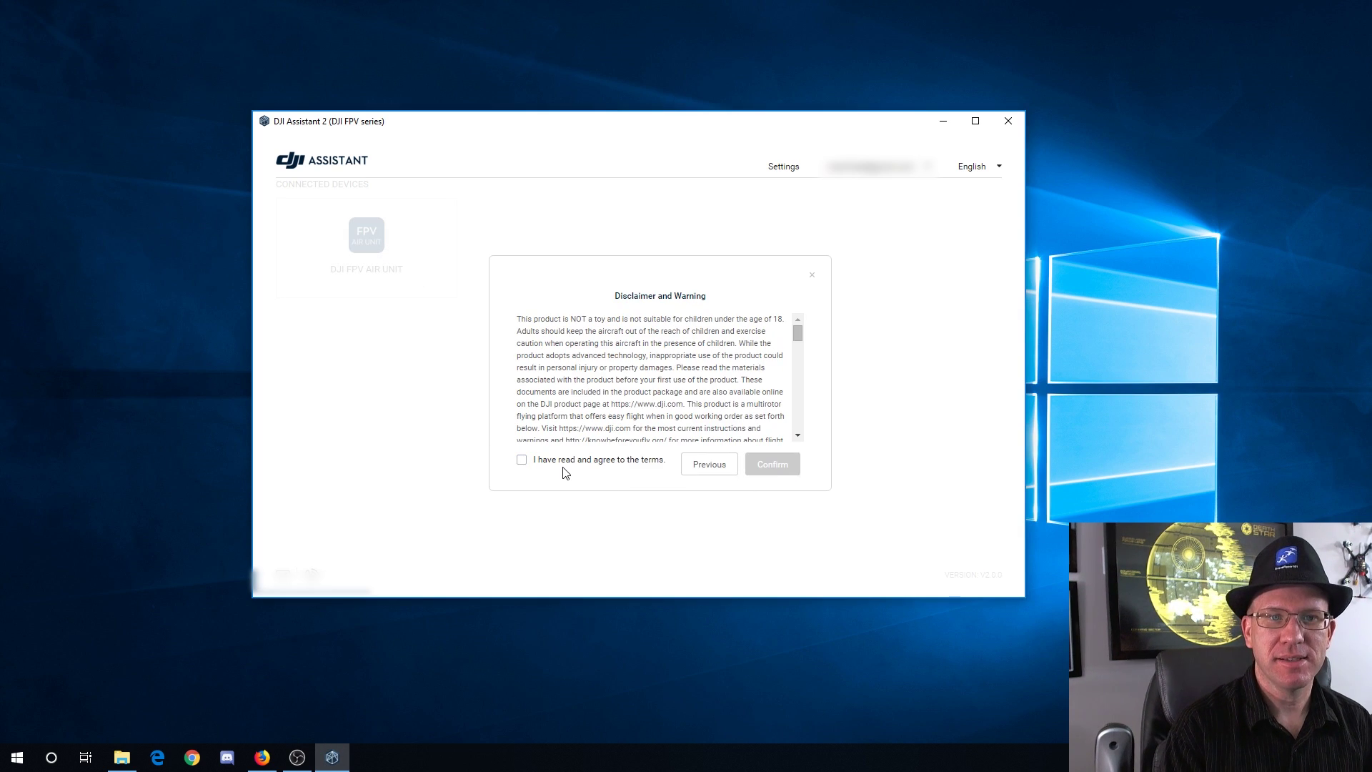
pyautogui.click(624, 461)
pyautogui.click(783, 466)
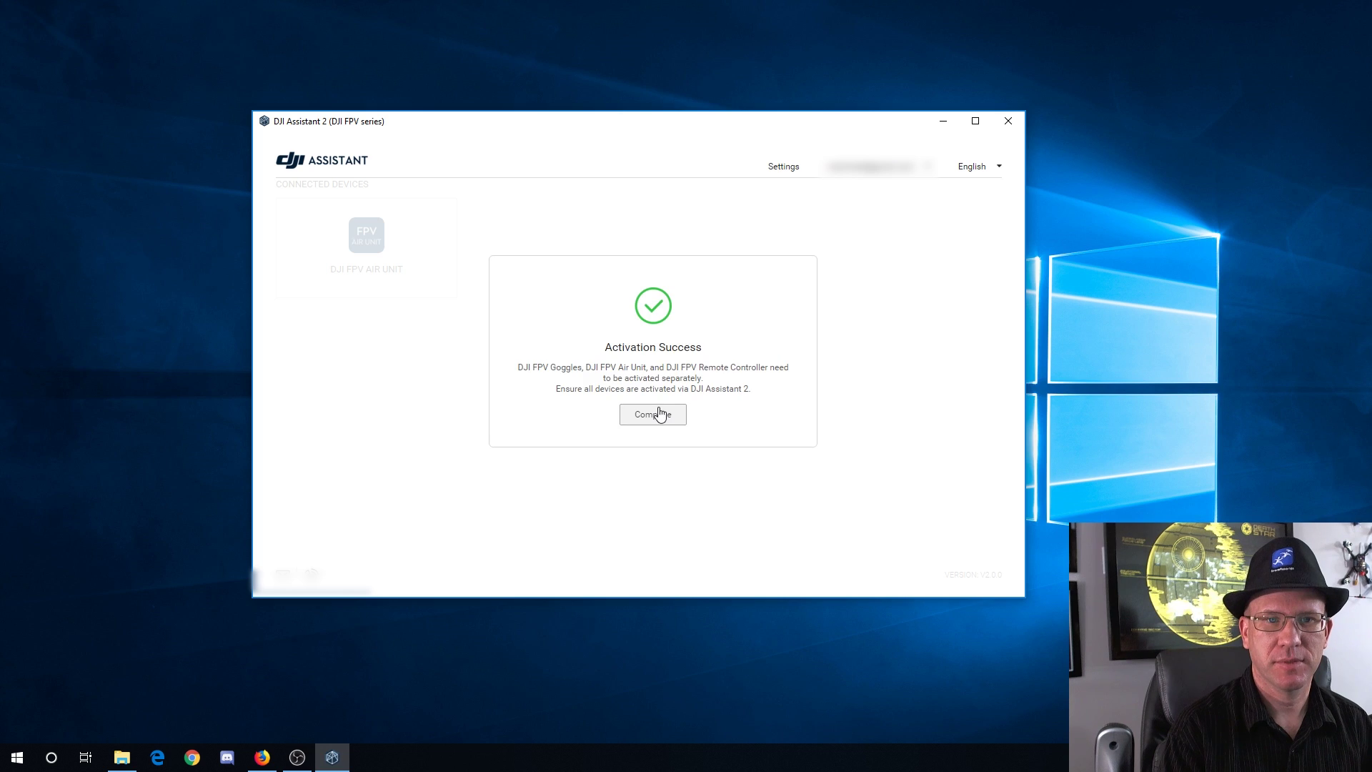
# Dismiss the activation success message and start downloading firmware V01.00.0000 for the Air Unit.
pyautogui.click(661, 413)
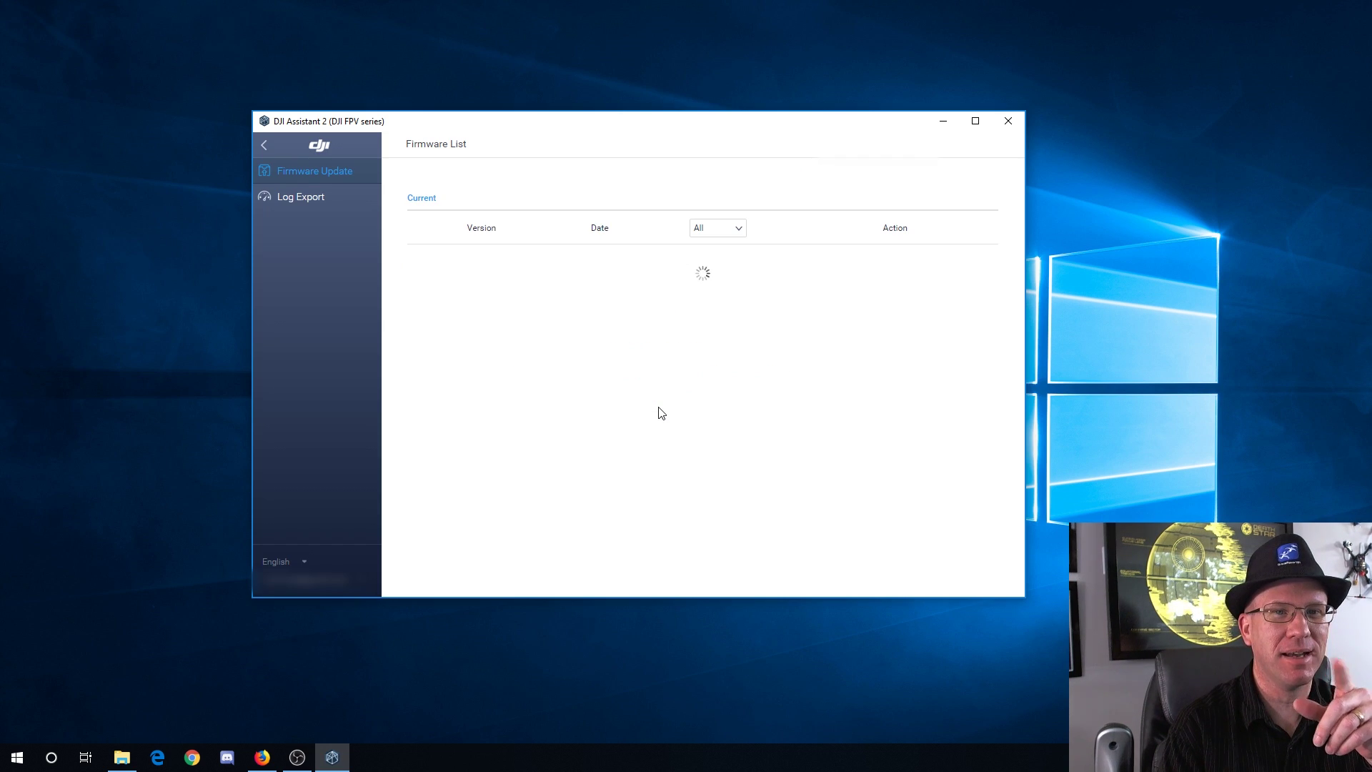
pyautogui.click(818, 512)
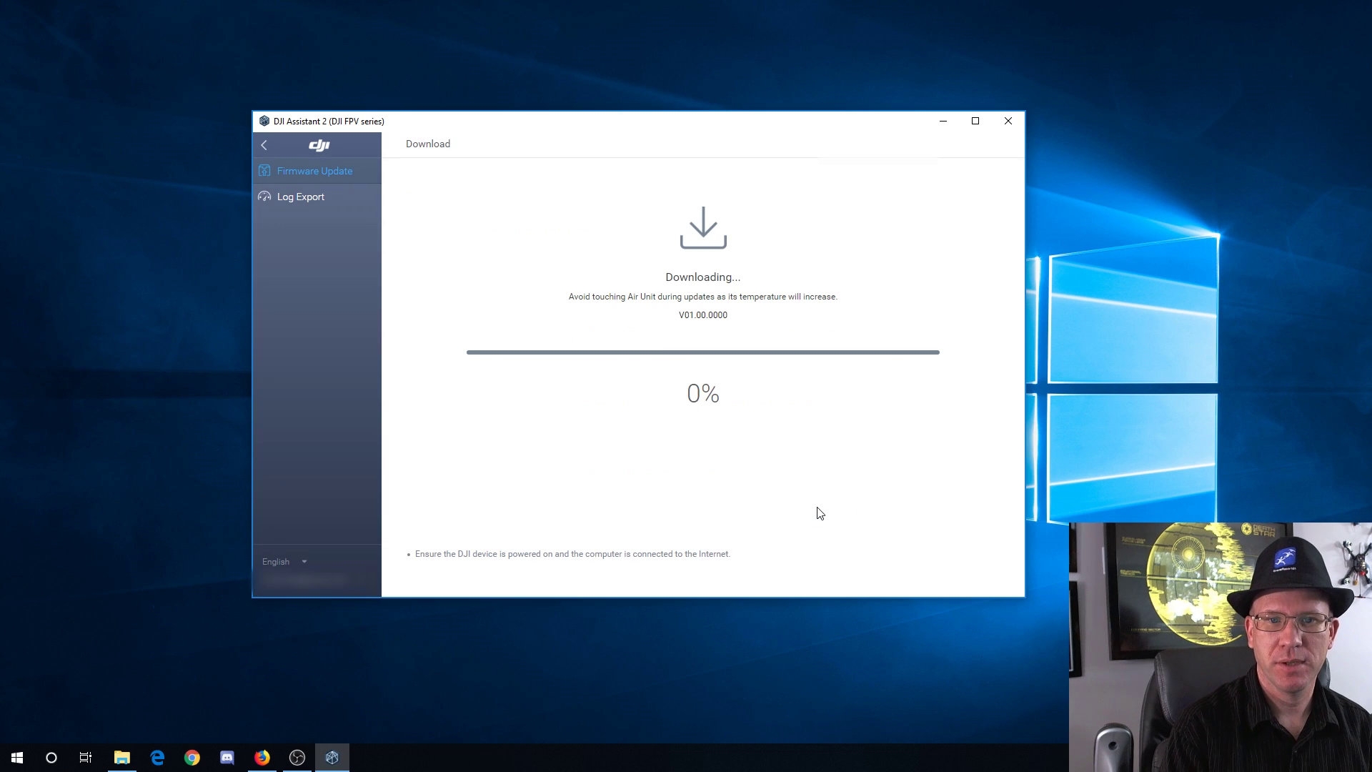